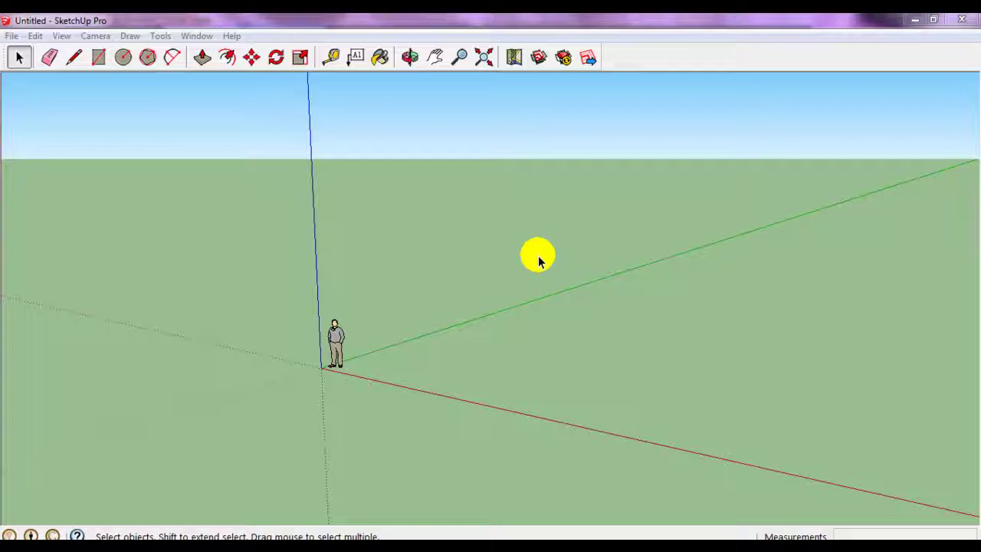
Step: Box-select the default person figure at the origin to remove it
{"action": "left_click_drag", "start_coordinate": [270, 283], "coordinate": [430, 456]}
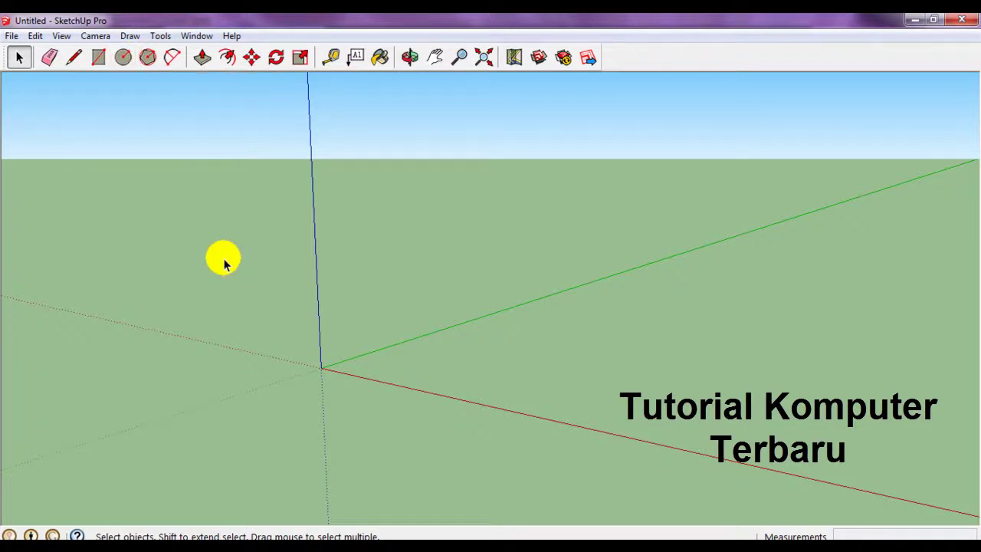
Step: Draw a flat circle of radius 0.5 centred on the axes origin
{"action": "left_click", "coordinate": [125, 57]}
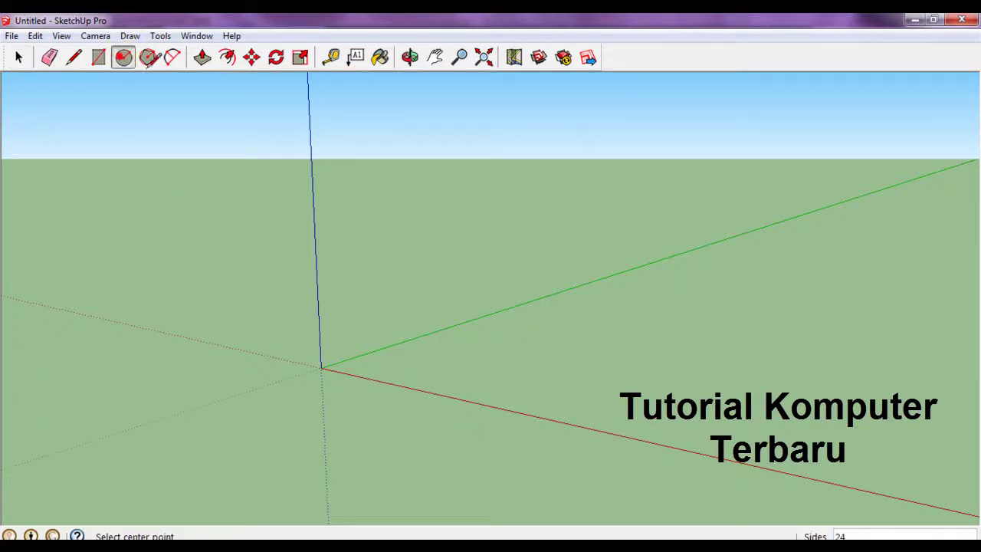
{"action": "left_click", "coordinate": [321, 369]}
{"action": "scroll", "coordinate": [361, 369], "scroll_direction": "up", "scroll_amount": 2}
{"action": "scroll", "coordinate": [351, 369], "scroll_direction": "up", "scroll_amount": 2}
{"action": "scroll", "coordinate": [308, 364], "scroll_direction": "up", "scroll_amount": 3}
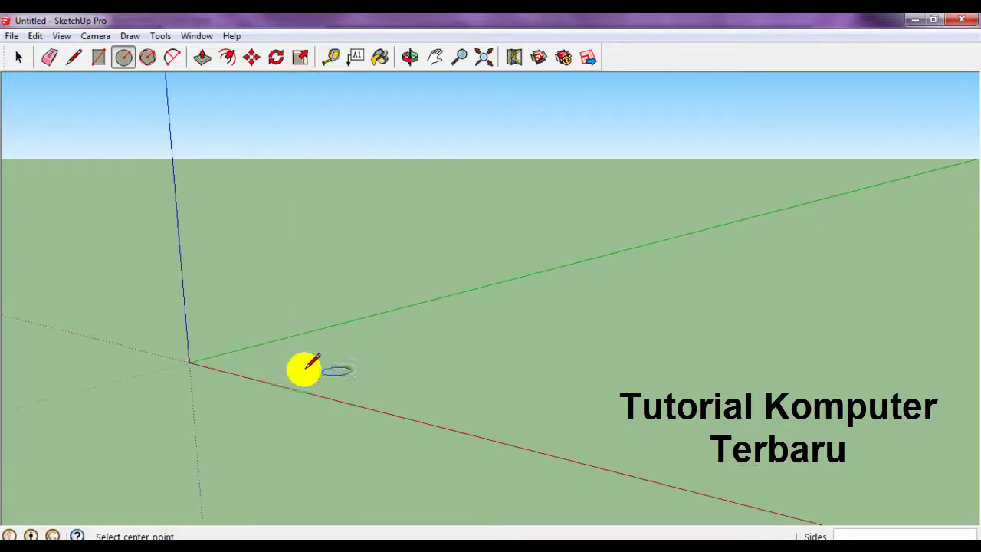
{"action": "left_click", "coordinate": [192, 361]}
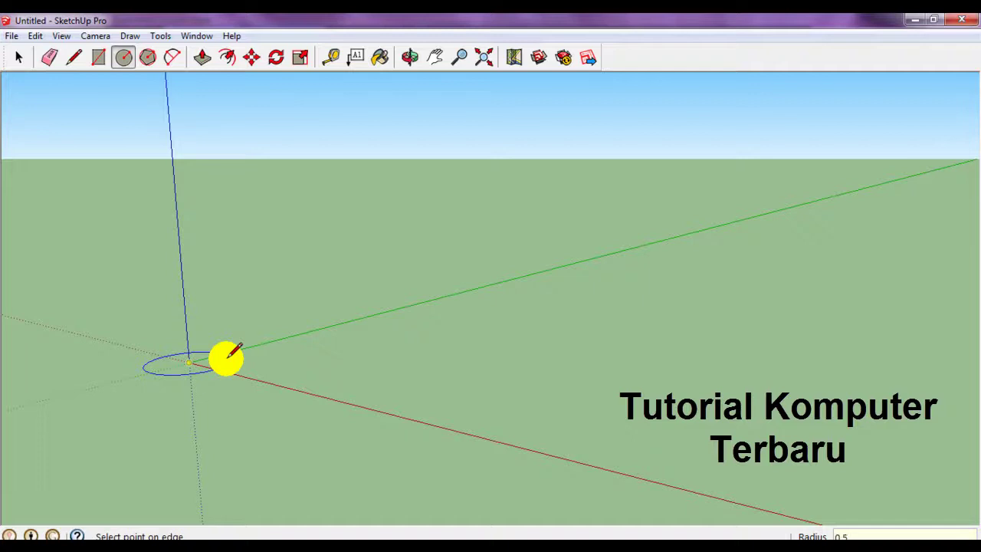
{"action": "left_click", "coordinate": [230, 354]}
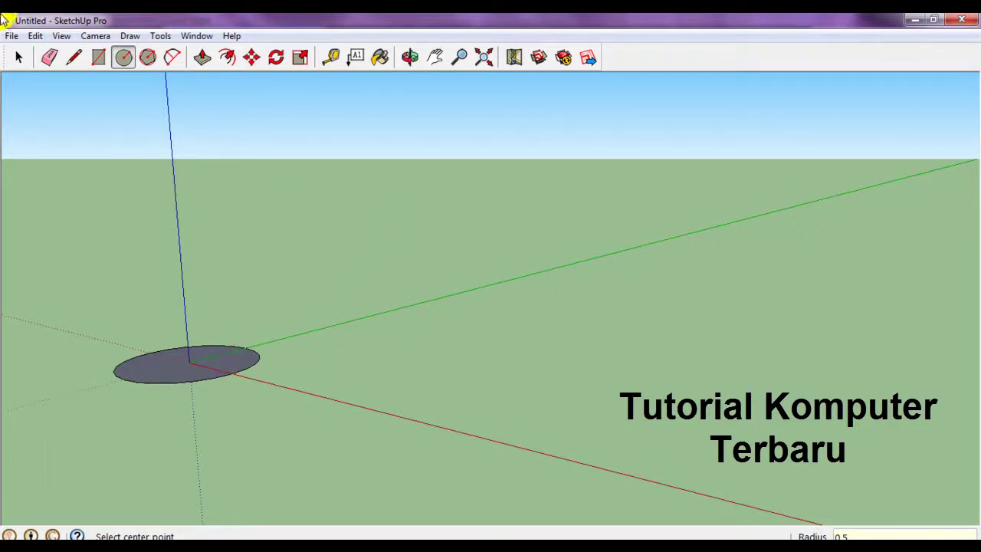
Step: Return to the Select tool and zoom in and out to check the circle face
{"action": "left_click", "coordinate": [18, 64]}
{"action": "scroll", "coordinate": [179, 366], "scroll_direction": "up", "scroll_amount": 3}
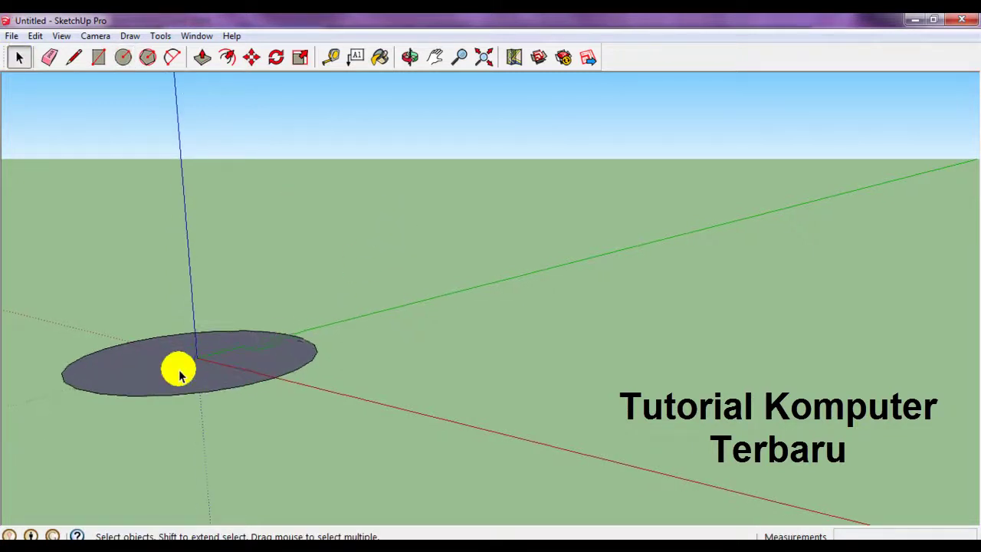
{"action": "scroll", "coordinate": [269, 335], "scroll_direction": "down", "scroll_amount": 1}
{"action": "scroll", "coordinate": [280, 342], "scroll_direction": "down", "scroll_amount": 2}
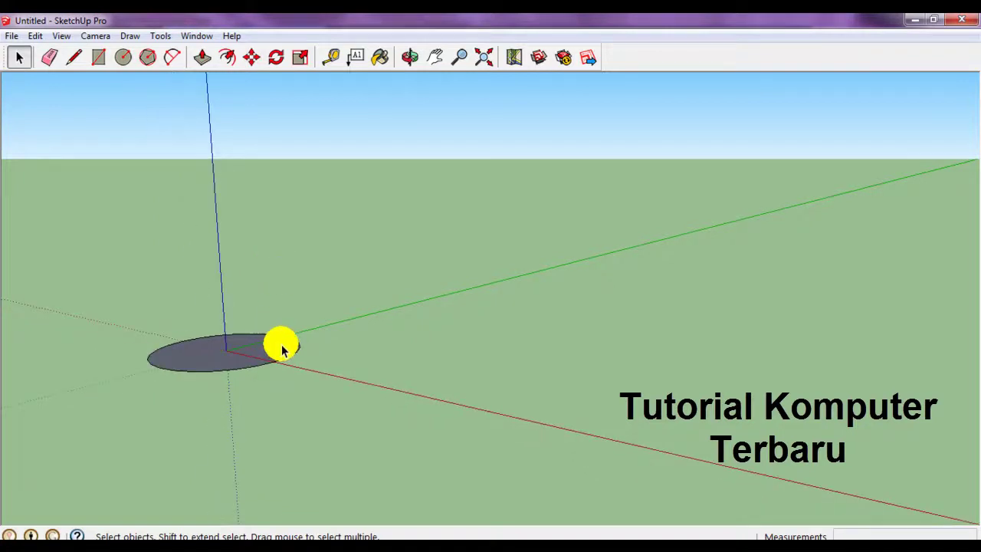
{"action": "scroll", "coordinate": [296, 348], "scroll_direction": "down", "scroll_amount": 2}
{"action": "scroll", "coordinate": [237, 358], "scroll_direction": "up", "scroll_amount": 1}
{"action": "scroll", "coordinate": [223, 254], "scroll_direction": "up", "scroll_amount": 1}
{"action": "scroll", "coordinate": [223, 254], "scroll_direction": "up", "scroll_amount": 1}
{"action": "scroll", "coordinate": [223, 254], "scroll_direction": "down", "scroll_amount": 1}
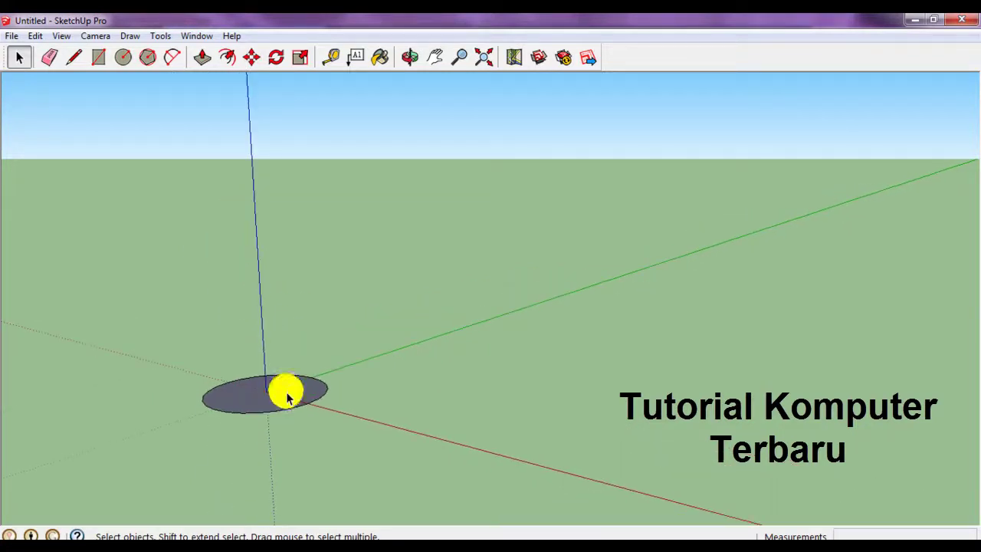
{"action": "scroll", "coordinate": [288, 406], "scroll_direction": "up", "scroll_amount": 1}
{"action": "scroll", "coordinate": [287, 407], "scroll_direction": "up", "scroll_amount": 1}
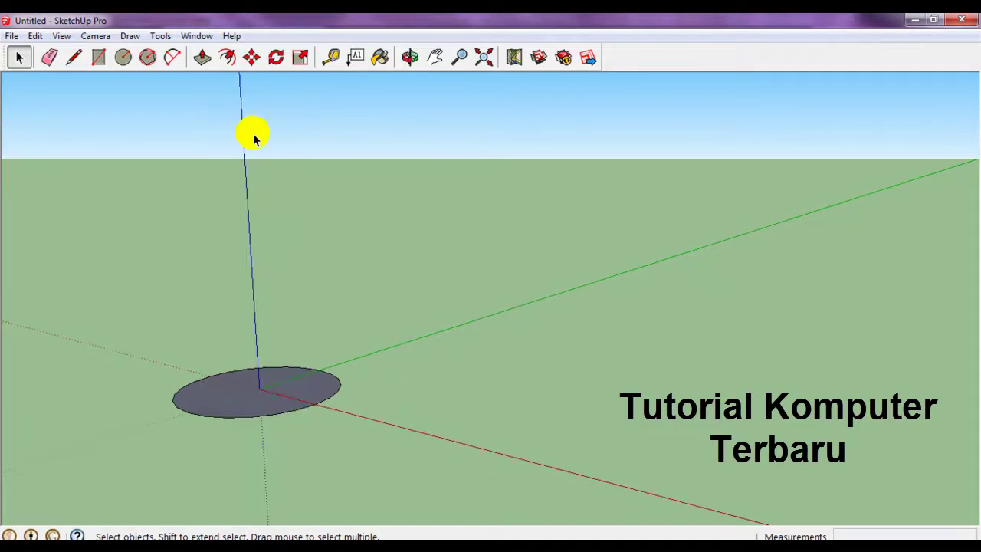
Step: Push/Pull the circle face up into a cylinder, then undo that first attempt
{"action": "left_click", "coordinate": [203, 57]}
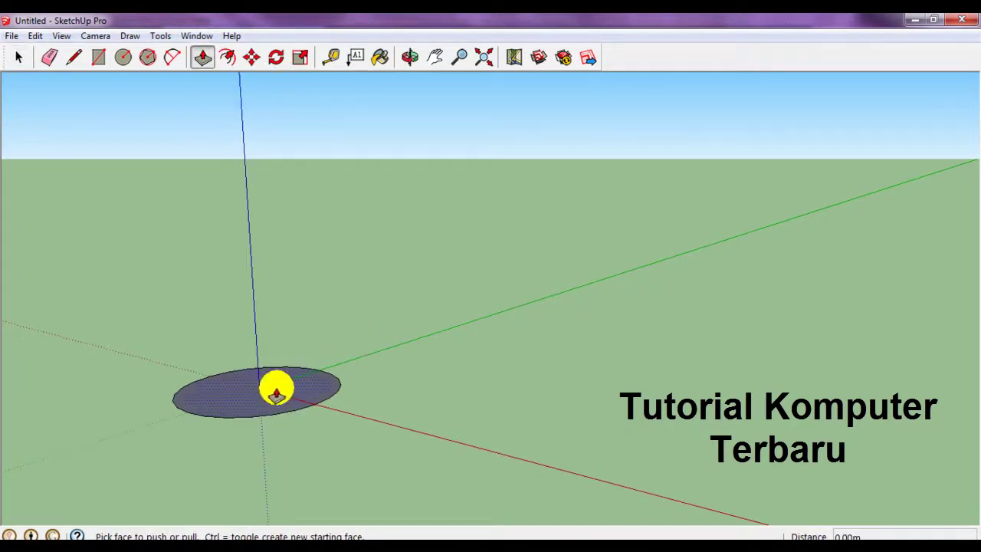
{"action": "left_click", "coordinate": [276, 391]}
{"action": "left_click", "coordinate": [266, 165]}
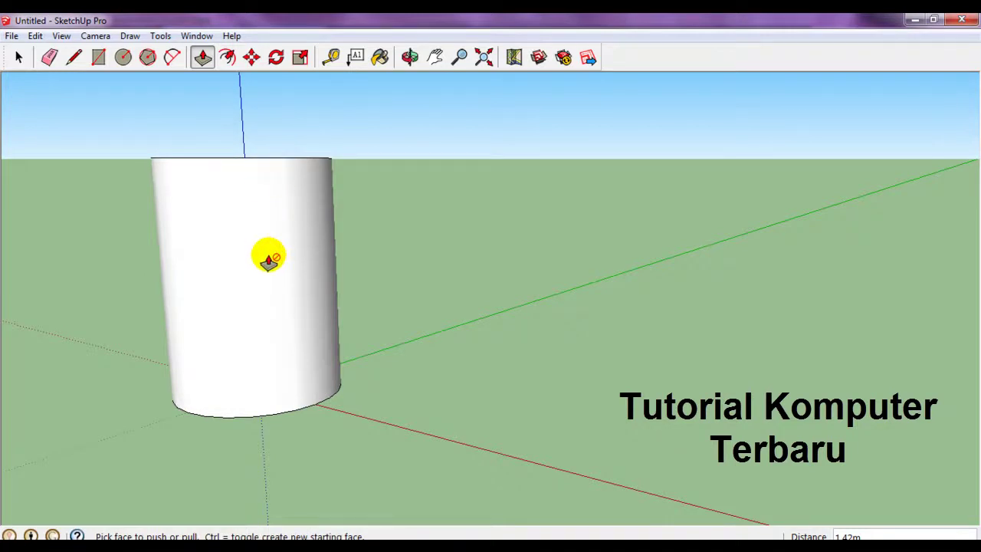
{"action": "key", "text": "ctrl+z"}
Step: Pull the circle face up again to exactly 3 m and orbit to view it from above
{"action": "left_click", "coordinate": [242, 364]}
{"action": "type", "text": "3"}
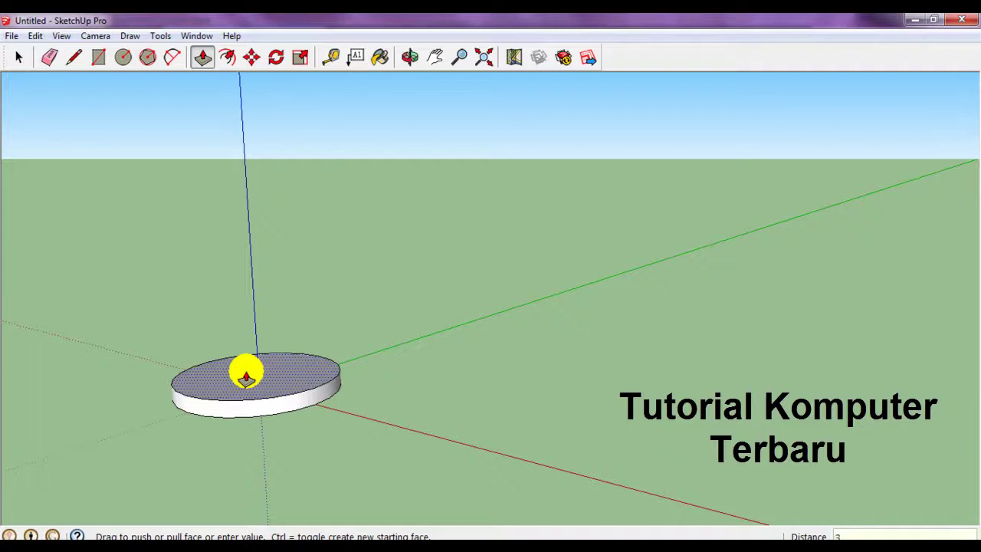
{"action": "key", "text": "Return"}
{"action": "scroll", "coordinate": [273, 449], "scroll_direction": "down", "scroll_amount": 1}
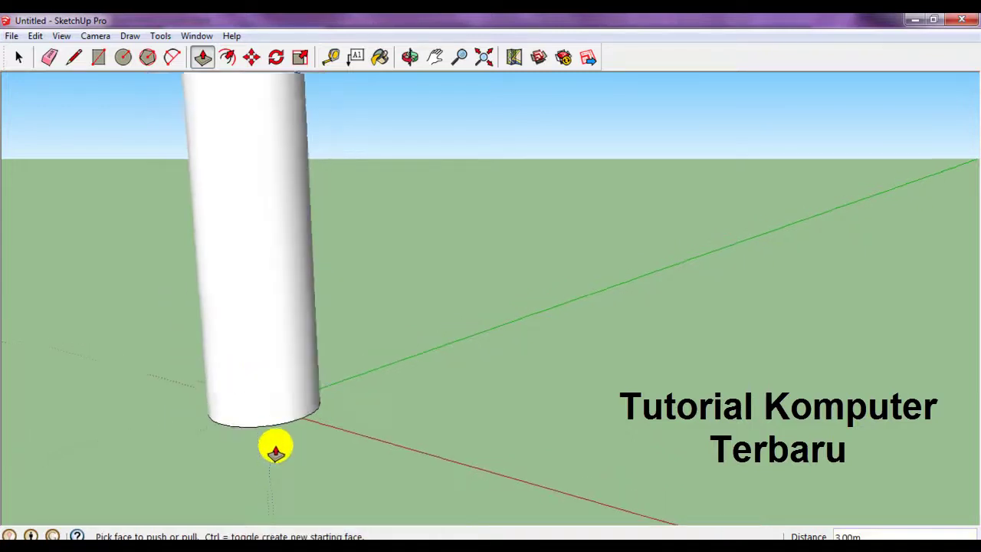
{"action": "scroll", "coordinate": [273, 447], "scroll_direction": "down", "scroll_amount": 2}
{"action": "scroll", "coordinate": [249, 245], "scroll_direction": "up", "scroll_amount": 2}
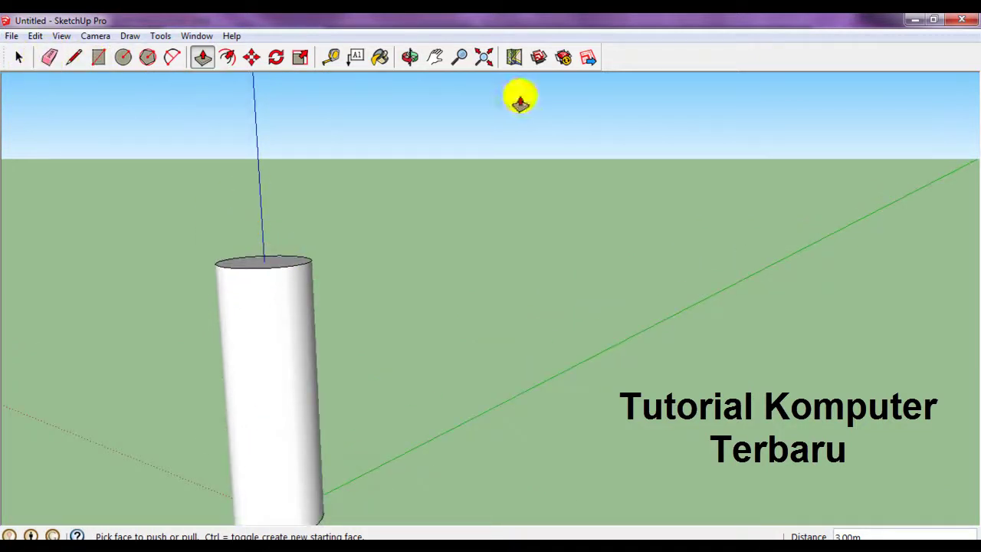
{"action": "left_click", "coordinate": [410, 57]}
{"action": "mouse_move", "coordinate": [361, 295]}
{"action": "left_mouse_down"}
{"action": "mouse_move", "coordinate": [317, 401]}
{"action": "mouse_move", "coordinate": [438, 432]}
{"action": "mouse_move", "coordinate": [296, 409]}
{"action": "mouse_move", "coordinate": [362, 134]}
{"action": "mouse_move", "coordinate": [216, 353]}
{"action": "mouse_move", "coordinate": [256, 344]}
{"action": "left_mouse_up"}
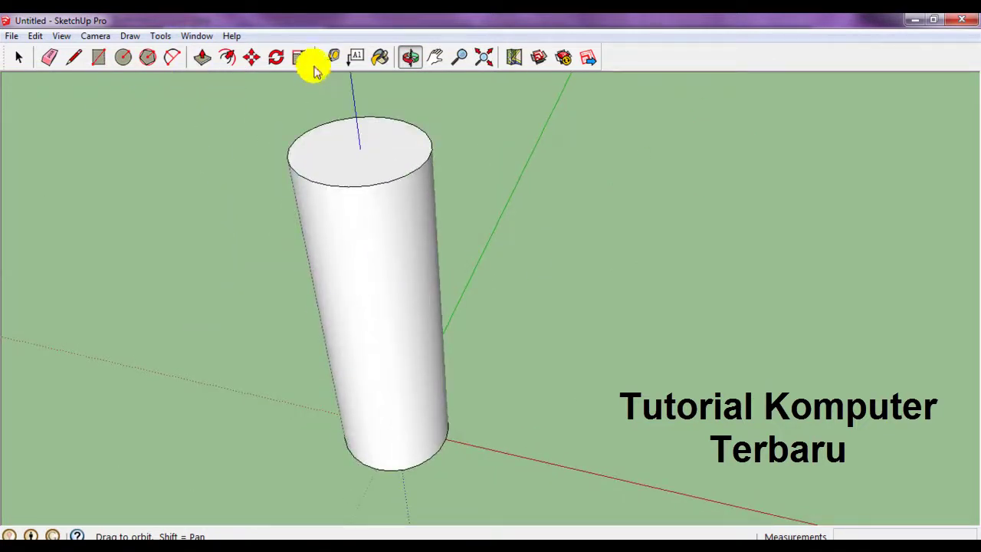
Step: With the Paint Bucket, pick Stone_Pavers_Walk from the Stone materials collection
{"action": "left_click", "coordinate": [381, 58]}
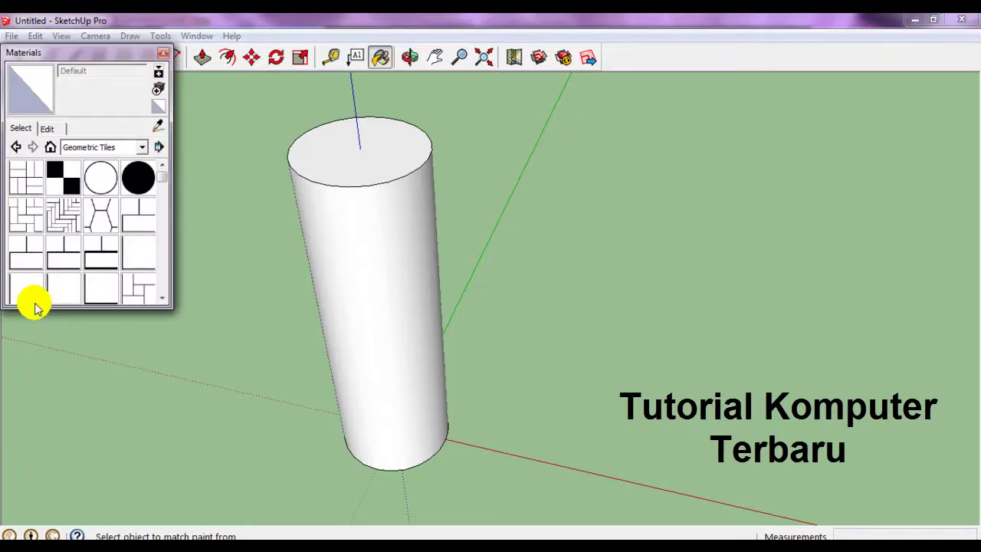
{"action": "left_click", "coordinate": [96, 149]}
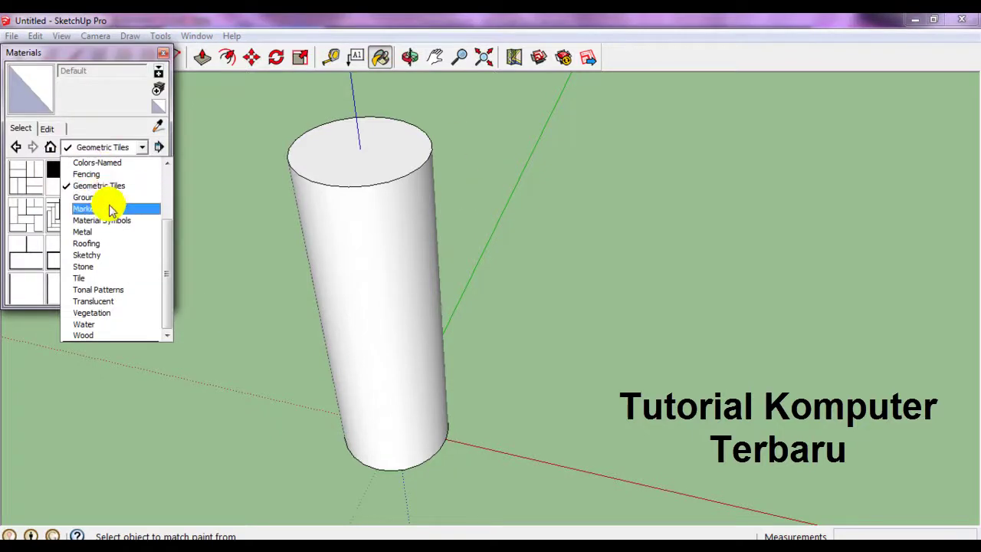
{"action": "left_click", "coordinate": [103, 220]}
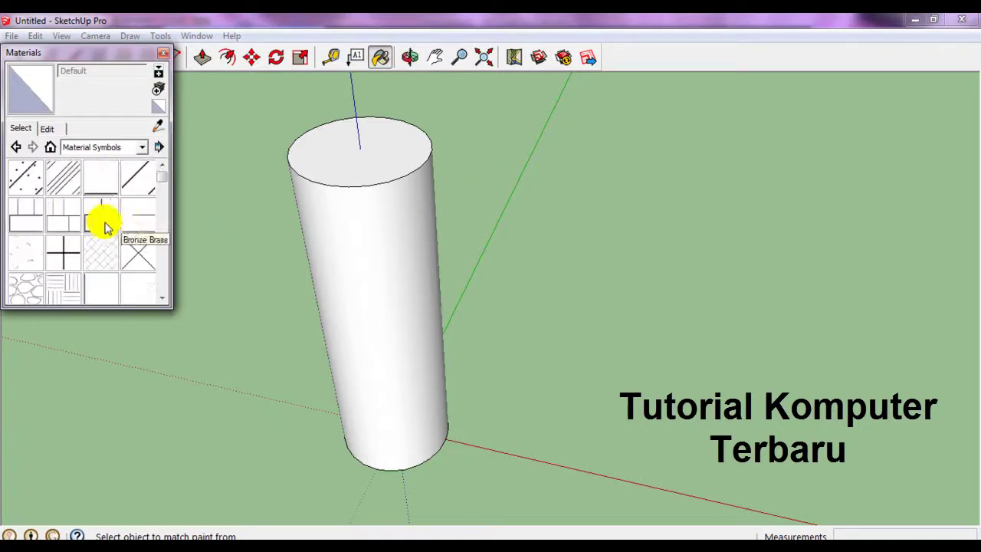
{"action": "left_click", "coordinate": [111, 147]}
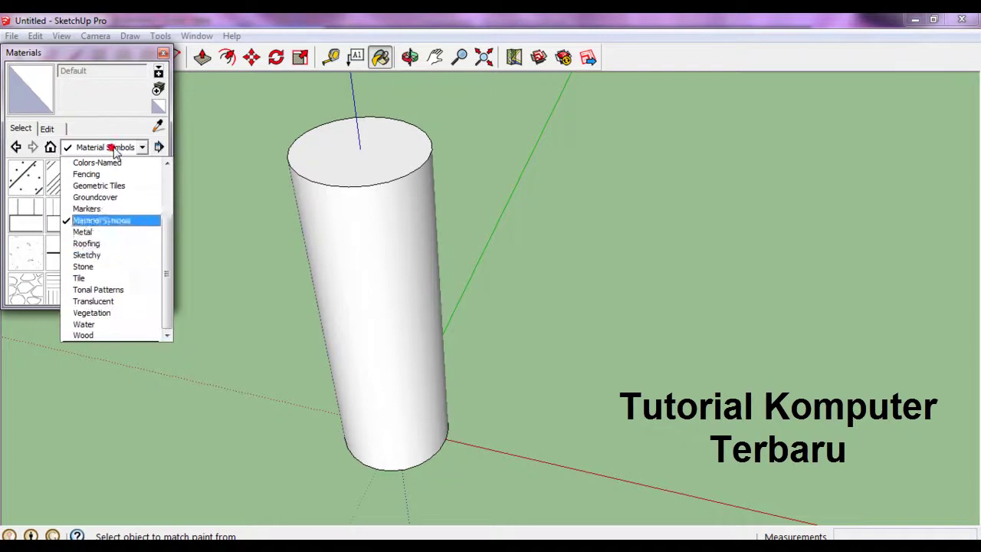
{"action": "left_click", "coordinate": [115, 266]}
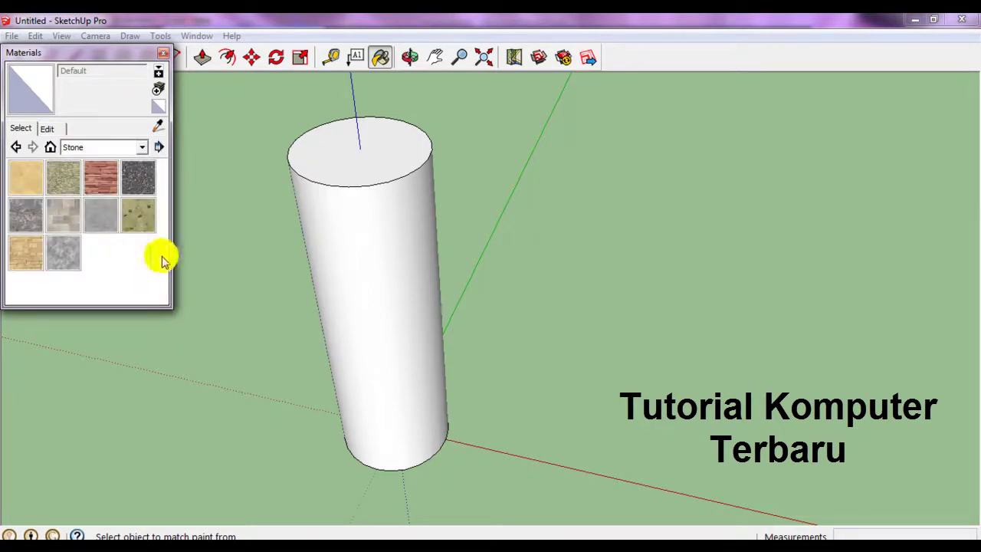
{"action": "left_click", "coordinate": [138, 213]}
Step: Paint the cylinder's curved side and top face with Stone_Pavers_Walk
{"action": "left_click", "coordinate": [409, 198]}
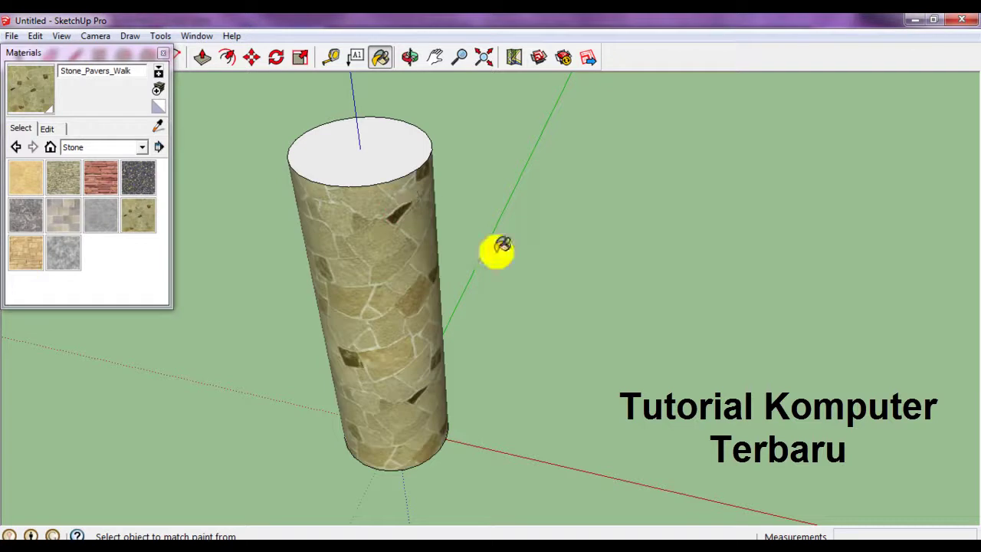
{"action": "scroll", "coordinate": [357, 322], "scroll_direction": "down", "scroll_amount": 2}
{"action": "scroll", "coordinate": [365, 202], "scroll_direction": "down", "scroll_amount": 1}
{"action": "scroll", "coordinate": [389, 242], "scroll_direction": "up", "scroll_amount": 4}
{"action": "left_click", "coordinate": [387, 244]}
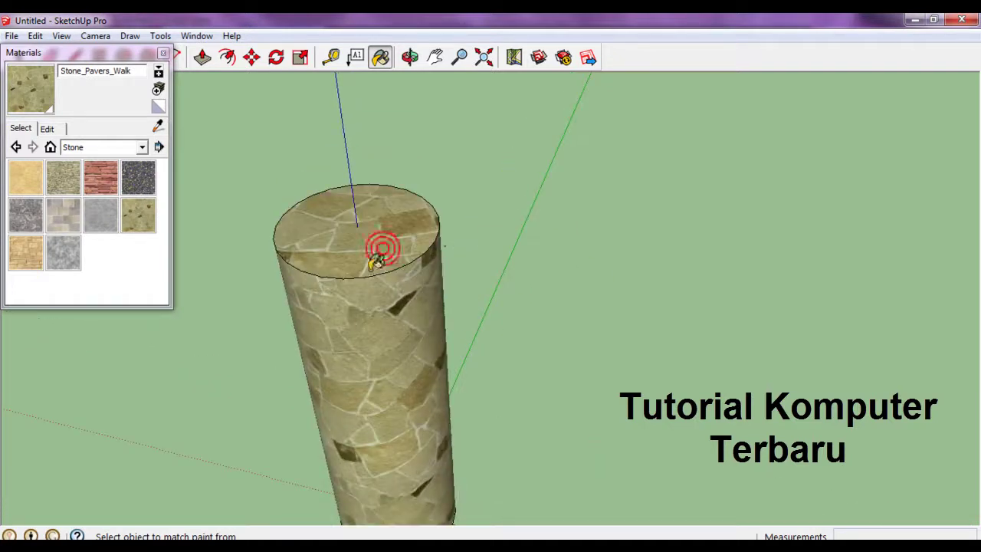
{"action": "scroll", "coordinate": [352, 229], "scroll_direction": "down", "scroll_amount": 3}
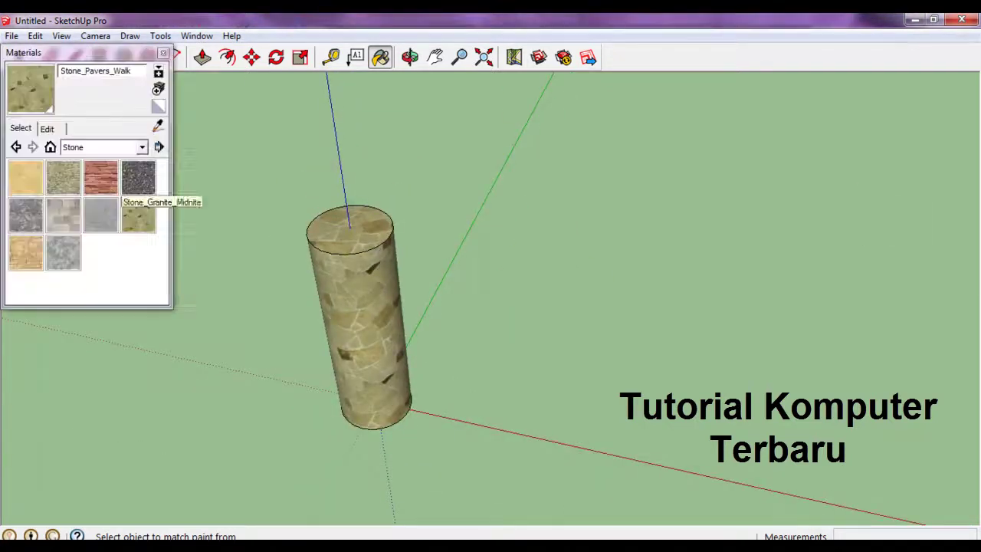
{"action": "scroll", "coordinate": [384, 390], "scroll_direction": "up", "scroll_amount": 2}
{"action": "scroll", "coordinate": [387, 395], "scroll_direction": "up", "scroll_amount": 2}
Step: Orbit around the textured cylinder, shift the Materials panel down, and return to Select
{"action": "left_click", "coordinate": [409, 57]}
{"action": "left_click_drag", "start_coordinate": [476, 360], "coordinate": [576, 293]}
{"action": "scroll", "coordinate": [322, 281], "scroll_direction": "down", "scroll_amount": 3}
{"action": "mouse_move", "coordinate": [322, 280]}
{"action": "left_mouse_down"}
{"action": "mouse_move", "coordinate": [333, 285]}
{"action": "mouse_move", "coordinate": [346, 245]}
{"action": "mouse_move", "coordinate": [428, 227]}
{"action": "left_mouse_up"}
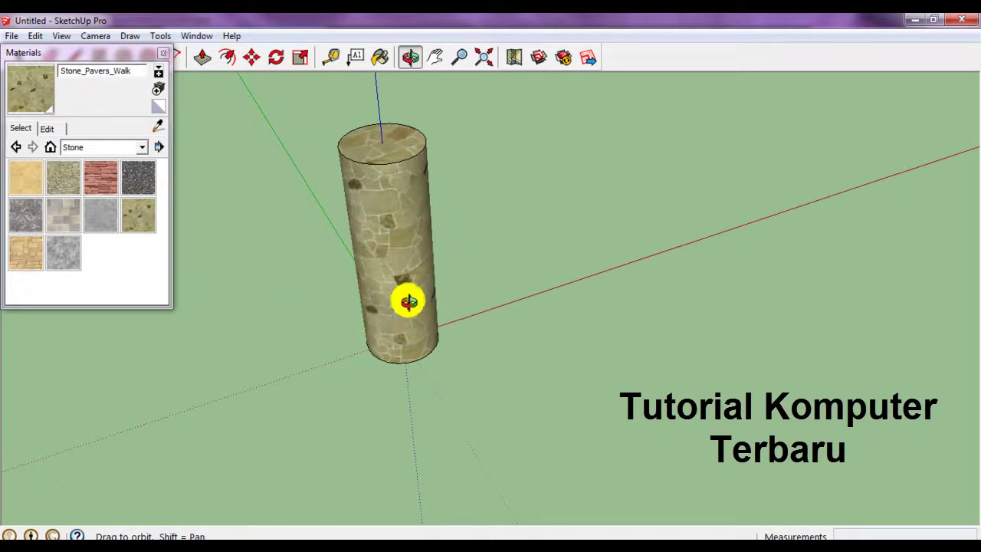
{"action": "left_click_drag", "start_coordinate": [407, 300], "coordinate": [363, 315]}
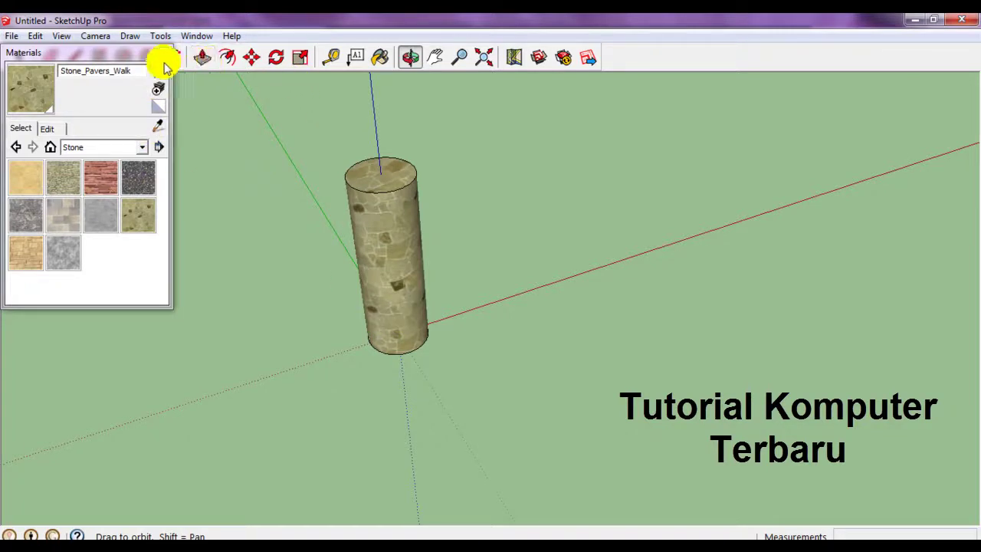
{"action": "mouse_move", "coordinate": [119, 52]}
{"action": "left_mouse_down"}
{"action": "mouse_move", "coordinate": [102, 160]}
{"action": "mouse_move", "coordinate": [107, 84]}
{"action": "left_mouse_up"}
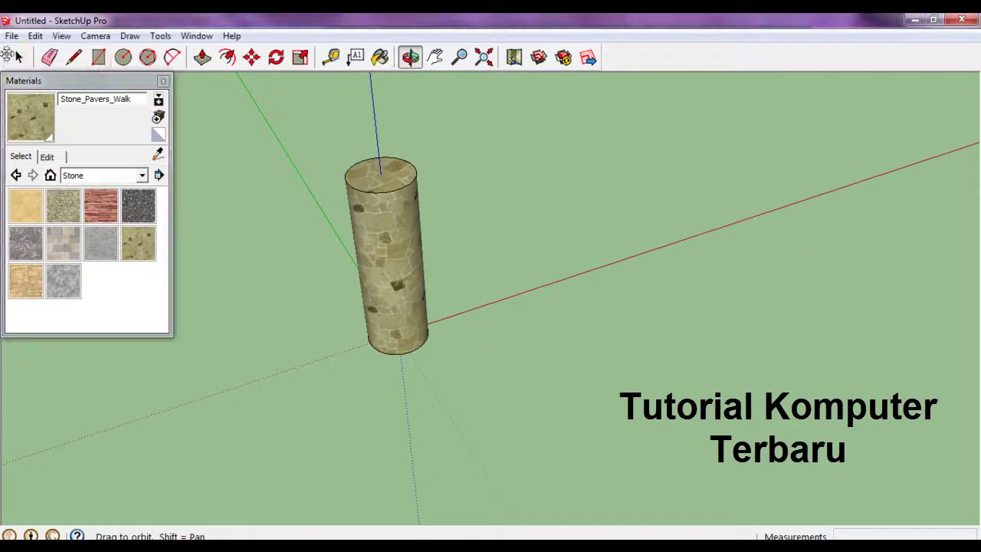
{"action": "left_click", "coordinate": [19, 57]}
Step: Window-select the whole stone cylinder, retrying the selection a few times
{"action": "left_click_drag", "start_coordinate": [230, 107], "coordinate": [541, 431]}
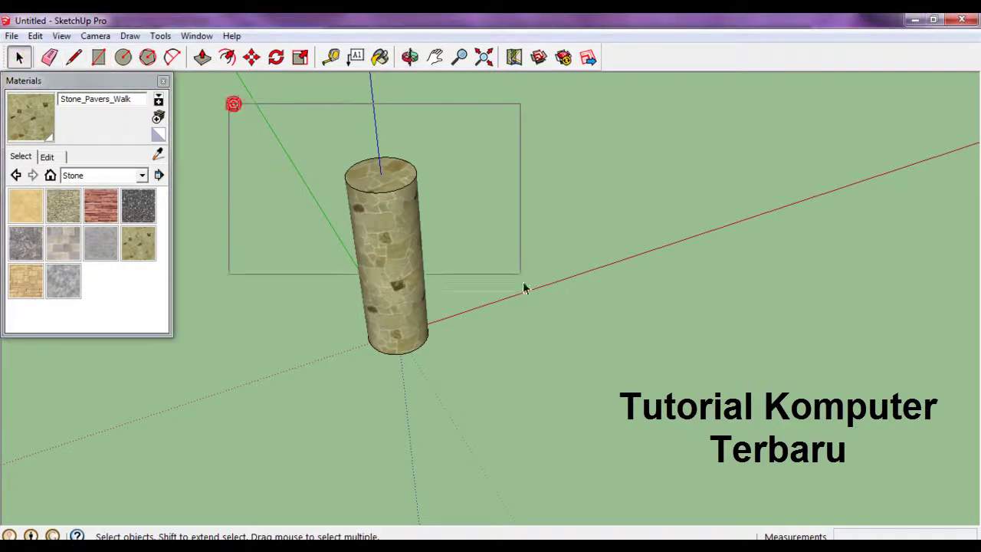
{"action": "right_click", "coordinate": [391, 252]}
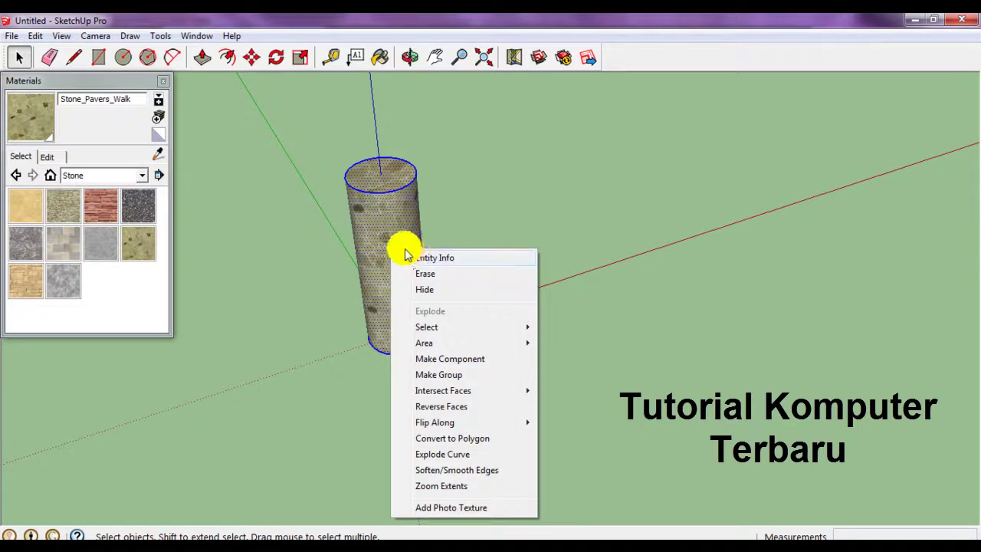
{"action": "left_click", "coordinate": [470, 181]}
{"action": "left_click_drag", "start_coordinate": [298, 144], "coordinate": [528, 409]}
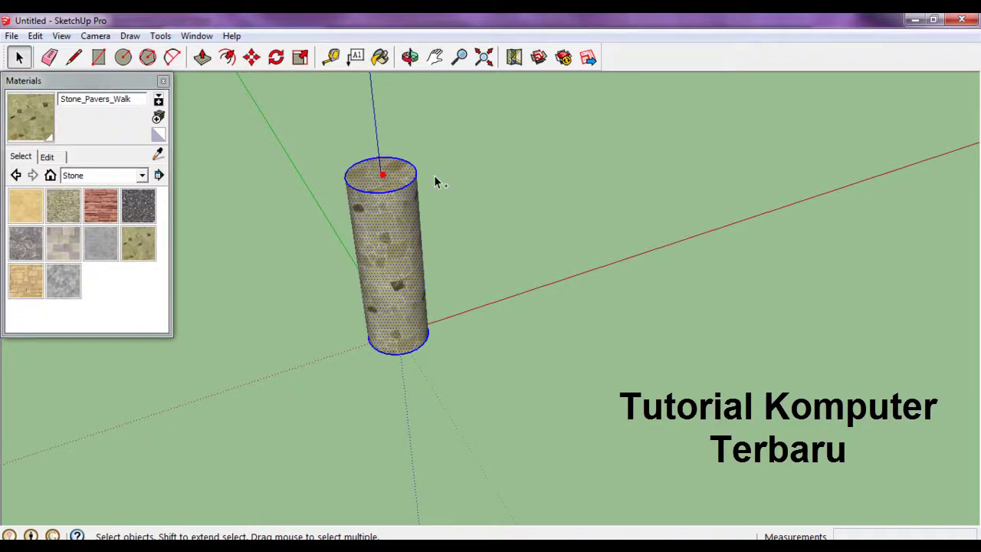
{"action": "left_click_drag", "start_coordinate": [383, 176], "coordinate": [604, 145]}
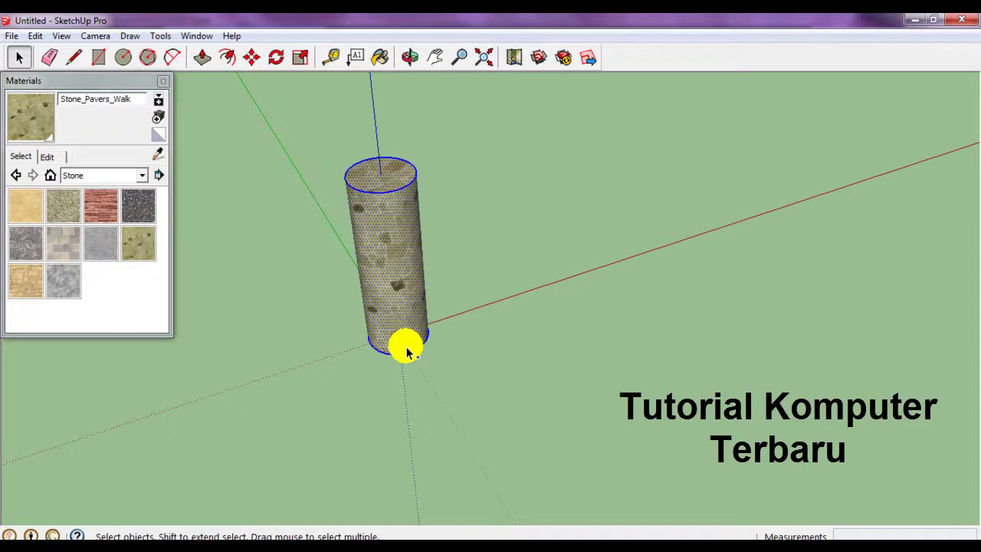
{"action": "left_click_drag", "start_coordinate": [573, 255], "coordinate": [575, 254]}
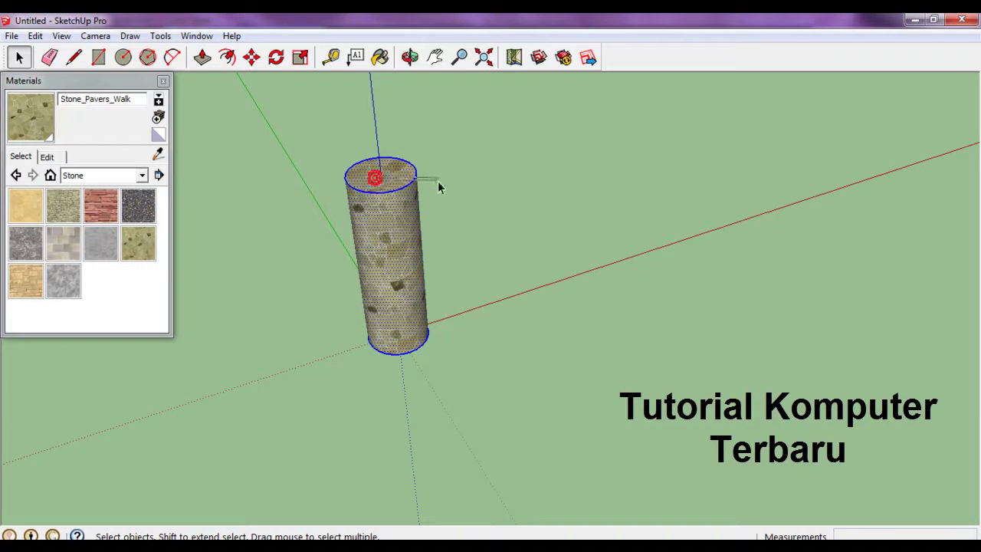
{"action": "left_click", "coordinate": [434, 239]}
{"action": "left_click_drag", "start_coordinate": [330, 134], "coordinate": [529, 452]}
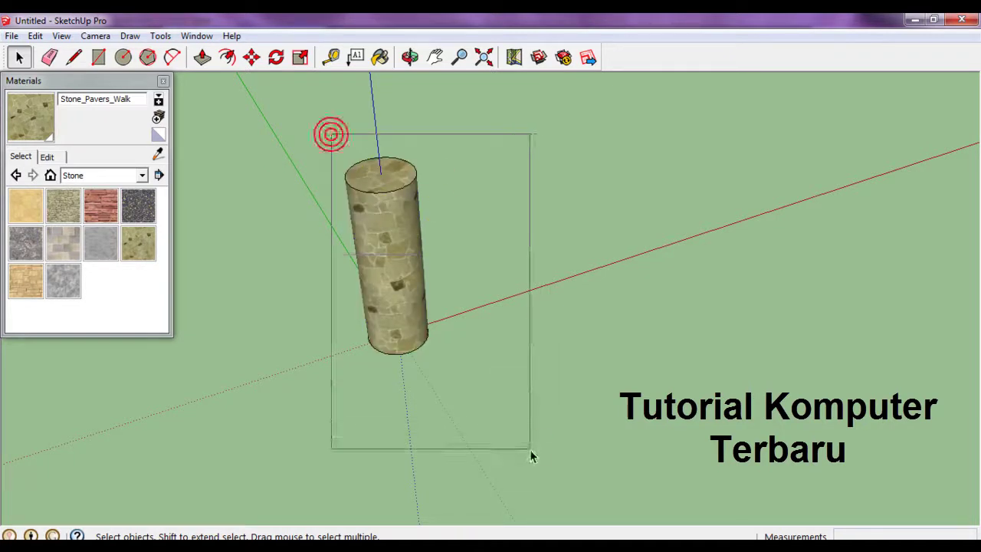
Step: Select the cylinder's top and side faces individually, then box-select the whole cylinder again
{"action": "middle_click_drag", "start_coordinate": [393, 218], "coordinate": [302, 388]}
{"action": "scroll", "coordinate": [394, 250], "scroll_direction": "down", "scroll_amount": 2}
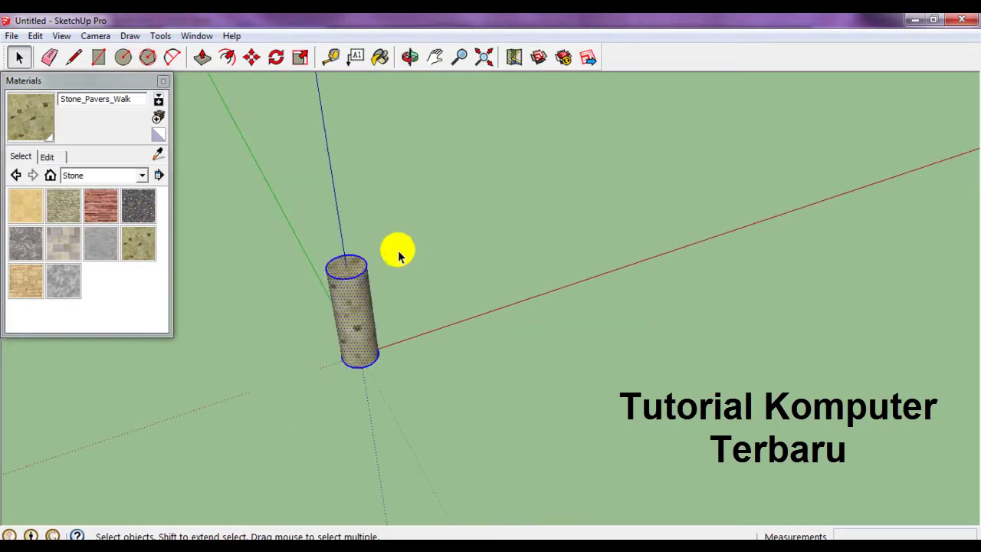
{"action": "scroll", "coordinate": [394, 249], "scroll_direction": "up", "scroll_amount": 2}
{"action": "left_click", "coordinate": [344, 265]}
{"action": "left_click", "coordinate": [340, 276]}
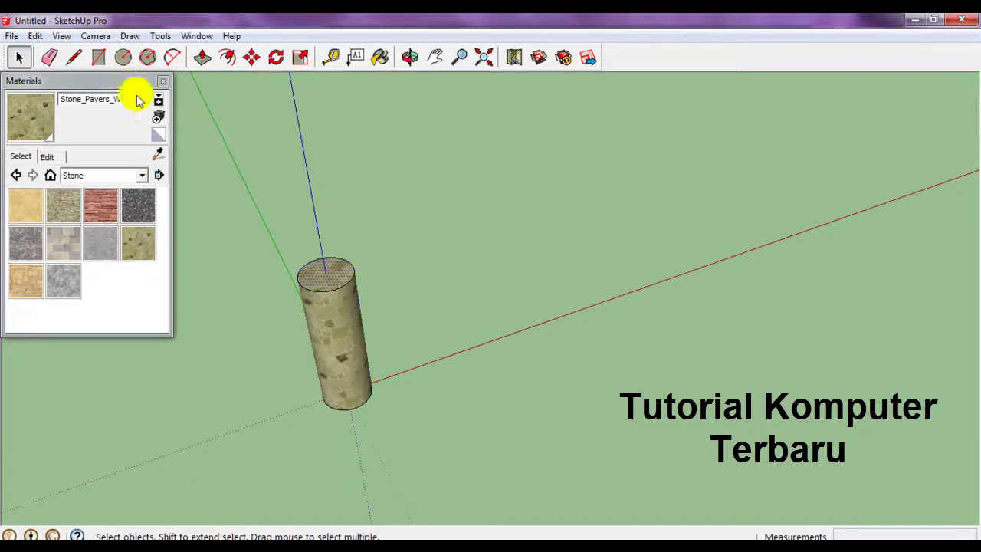
{"action": "mouse_move", "coordinate": [322, 270]}
{"action": "left_mouse_down"}
{"action": "mouse_move", "coordinate": [560, 265]}
{"action": "mouse_move", "coordinate": [314, 283]}
{"action": "left_mouse_up"}
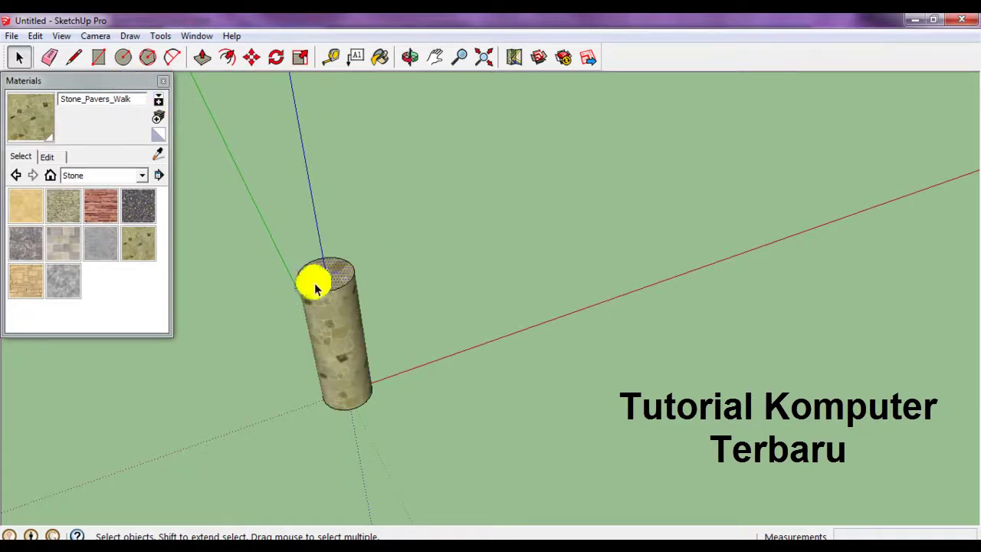
{"action": "left_click", "coordinate": [312, 288]}
{"action": "left_click", "coordinate": [346, 284]}
{"action": "left_click", "coordinate": [445, 287]}
{"action": "left_click", "coordinate": [326, 314]}
{"action": "mouse_move", "coordinate": [252, 225]}
{"action": "left_mouse_down"}
{"action": "mouse_move", "coordinate": [460, 353]}
{"action": "mouse_move", "coordinate": [499, 465]}
{"action": "left_mouse_up"}
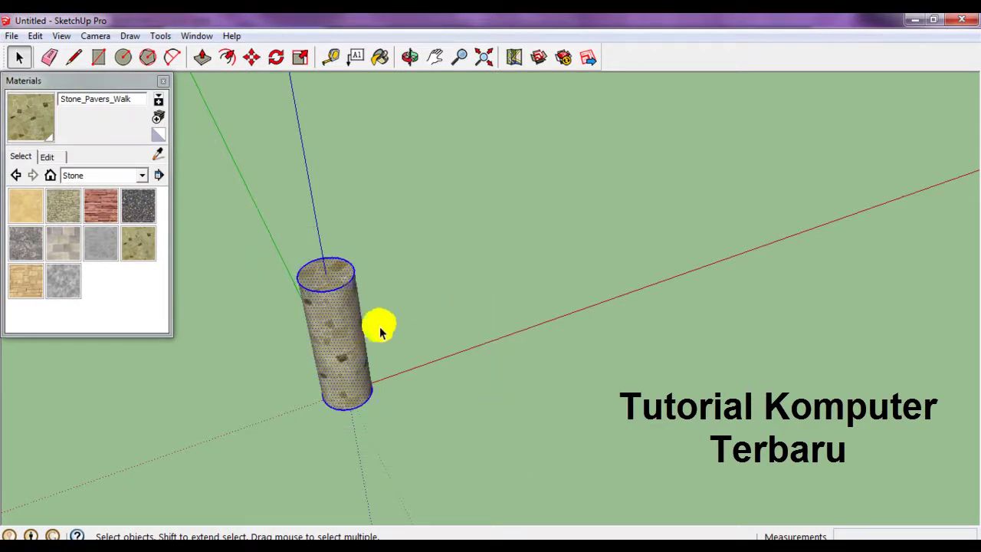
Step: Orbit to a side-on view with sky and reselect the entire cylinder
{"action": "right_click", "coordinate": [333, 315]}
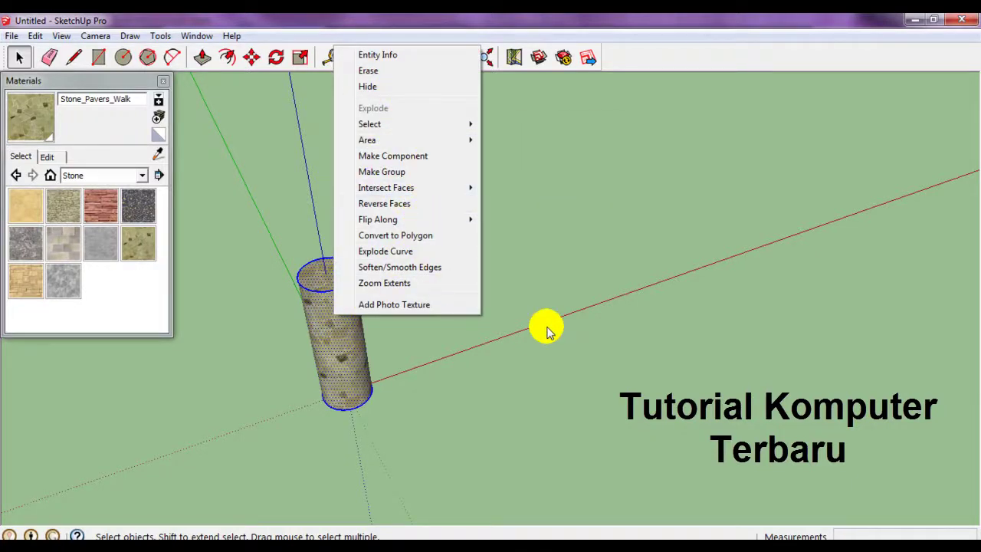
{"action": "left_click", "coordinate": [547, 331]}
{"action": "left_click", "coordinate": [36, 36]}
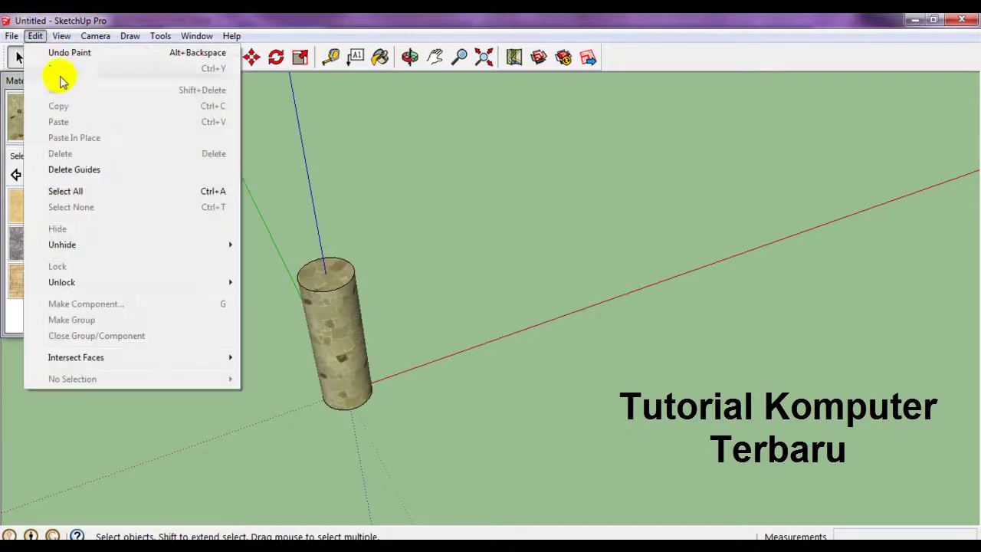
{"action": "left_click", "coordinate": [481, 290]}
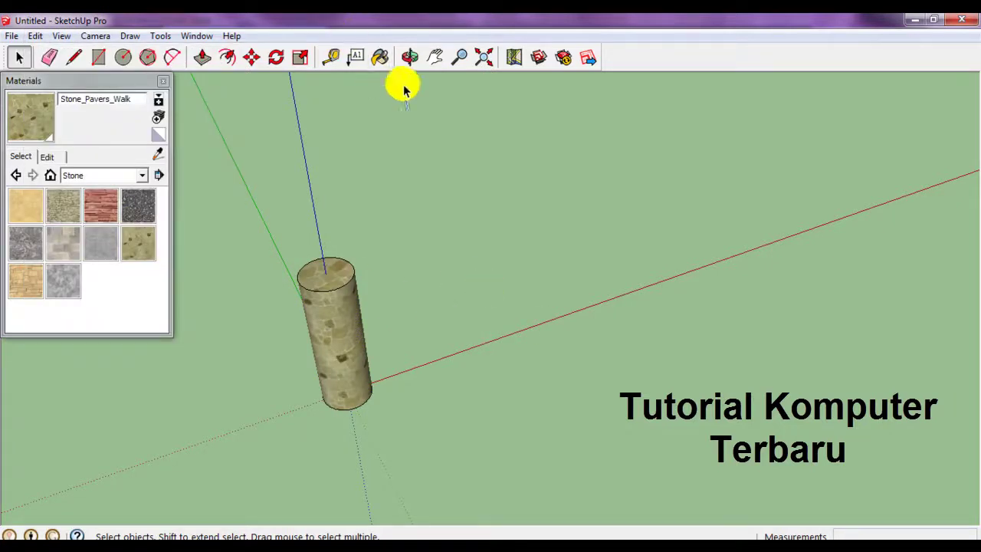
{"action": "left_click", "coordinate": [409, 57]}
{"action": "mouse_move", "coordinate": [268, 411]}
{"action": "left_mouse_down"}
{"action": "mouse_move", "coordinate": [607, 357]}
{"action": "mouse_move", "coordinate": [642, 280]}
{"action": "mouse_move", "coordinate": [477, 371]}
{"action": "left_mouse_up"}
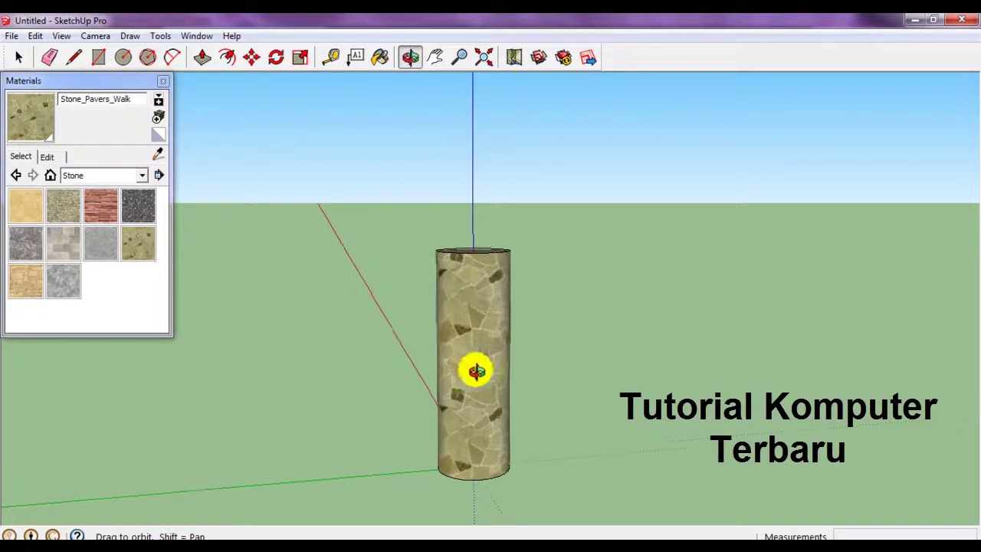
{"action": "key", "text": "space"}
{"action": "left_click_drag", "start_coordinate": [372, 205], "coordinate": [599, 499]}
Step: Copy the selected cylinder with Edit > Copy and clear the selection
{"action": "left_click", "coordinate": [35, 36]}
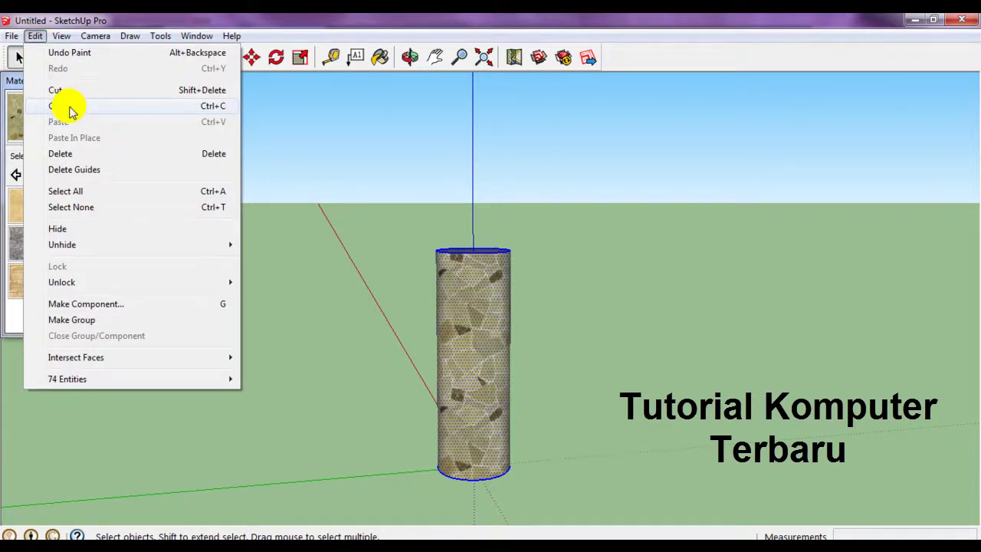
{"action": "left_click", "coordinate": [69, 107]}
{"action": "scroll", "coordinate": [427, 376], "scroll_direction": "down", "scroll_amount": 3}
{"action": "scroll", "coordinate": [414, 376], "scroll_direction": "down", "scroll_amount": 2}
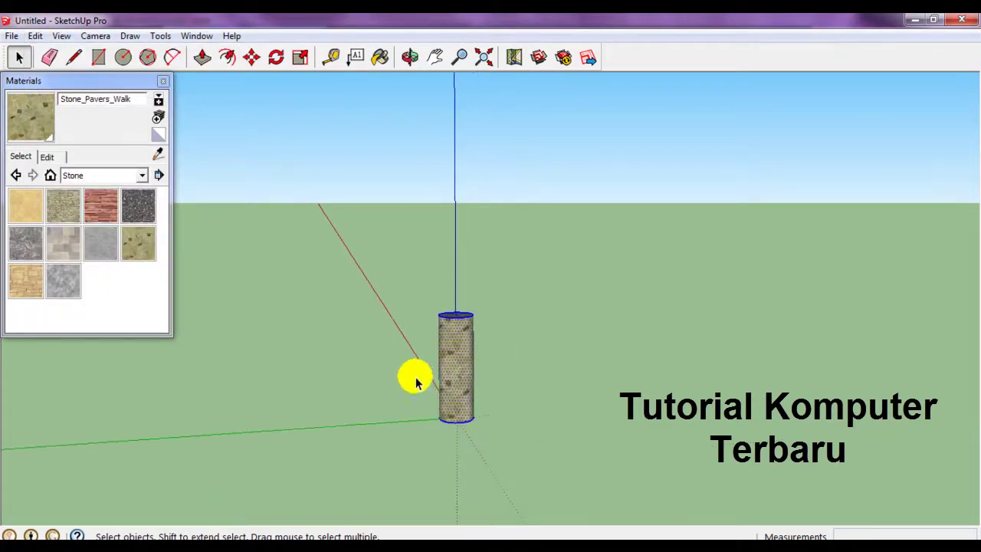
{"action": "left_click", "coordinate": [286, 287]}
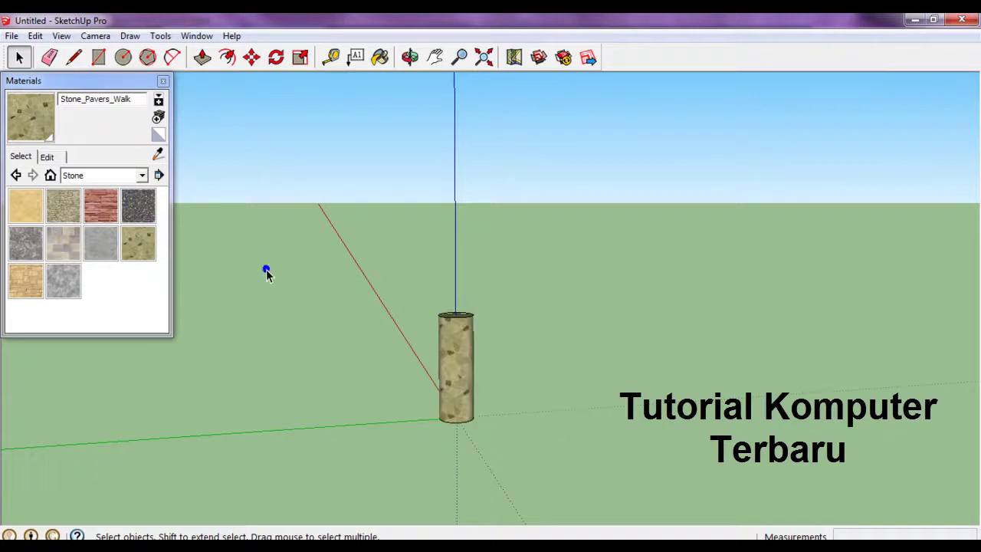
{"action": "left_click", "coordinate": [35, 36]}
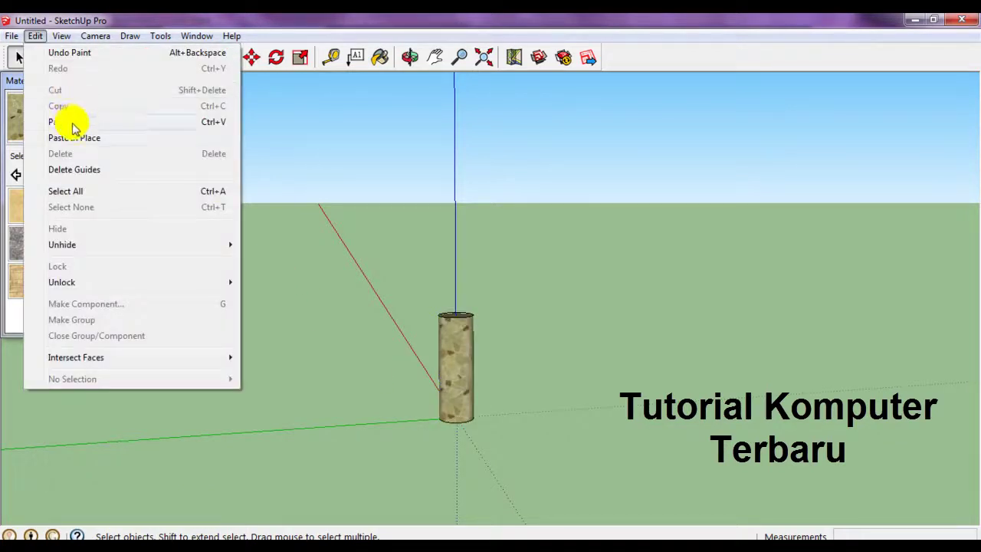
{"action": "left_click", "coordinate": [595, 136]}
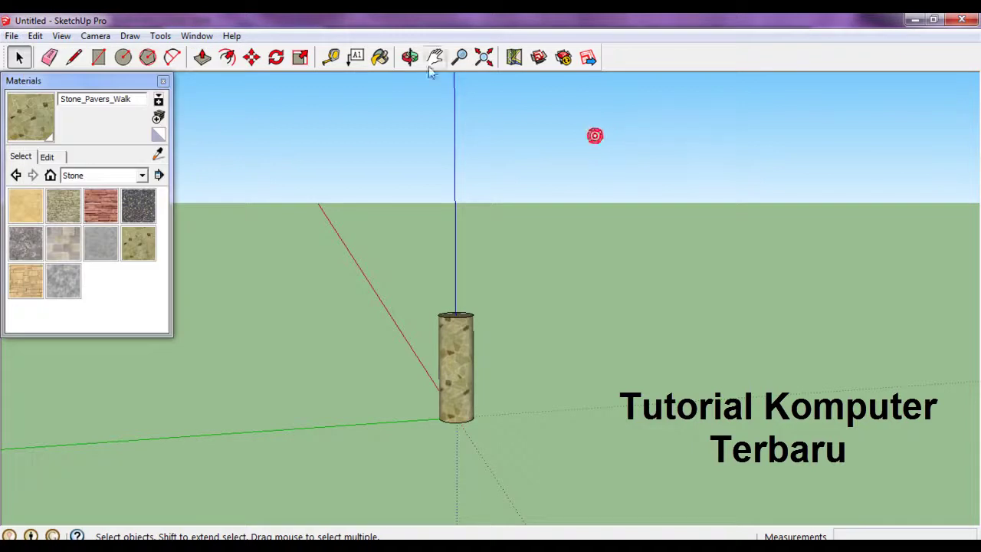
Step: Orbit around the cylinder and paste the copy in its original spot from the Edit menu
{"action": "left_click", "coordinate": [410, 57]}
{"action": "mouse_move", "coordinate": [751, 300]}
{"action": "left_mouse_down"}
{"action": "mouse_move", "coordinate": [243, 344]}
{"action": "mouse_move", "coordinate": [617, 425]}
{"action": "left_mouse_up"}
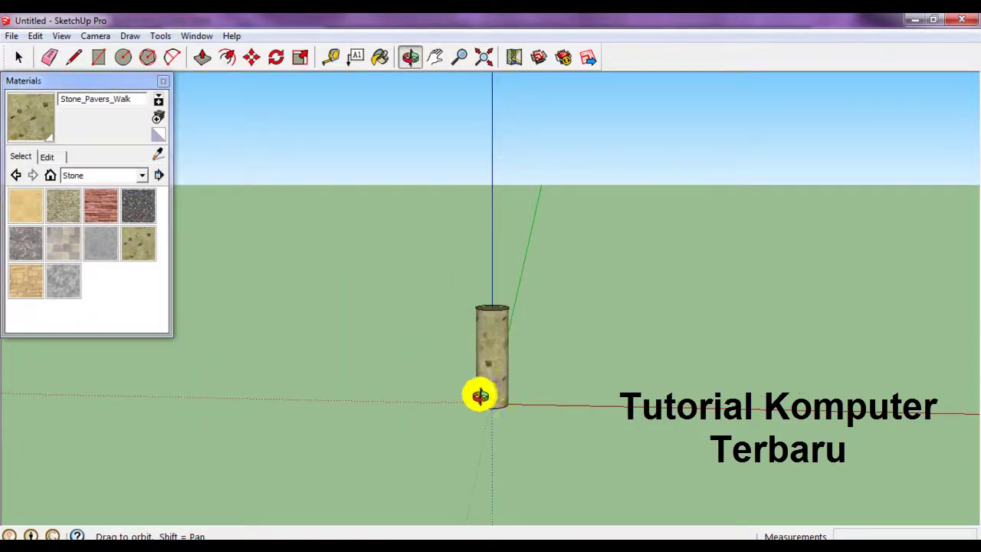
{"action": "left_click_drag", "start_coordinate": [480, 395], "coordinate": [455, 373]}
{"action": "left_click_drag", "start_coordinate": [664, 389], "coordinate": [670, 389]}
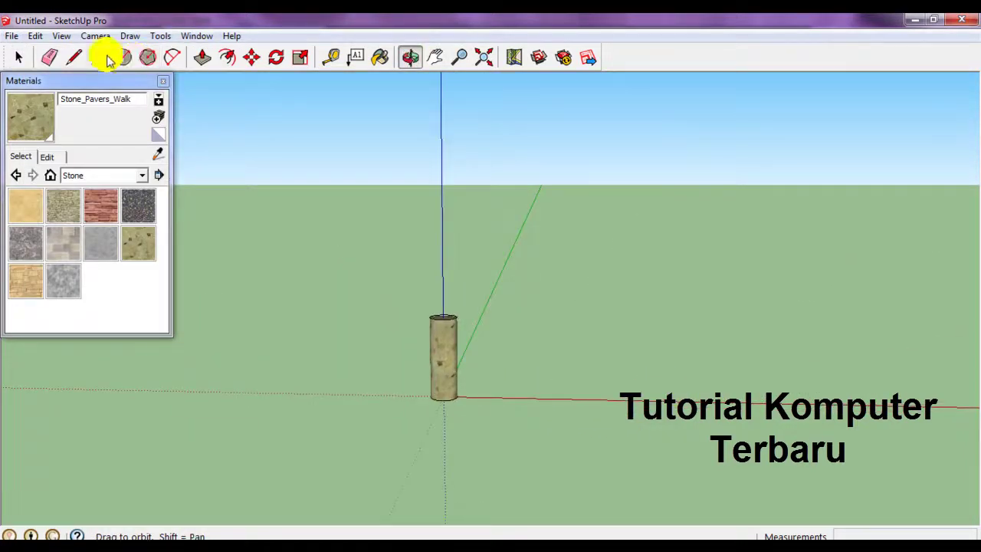
{"action": "left_click", "coordinate": [35, 36]}
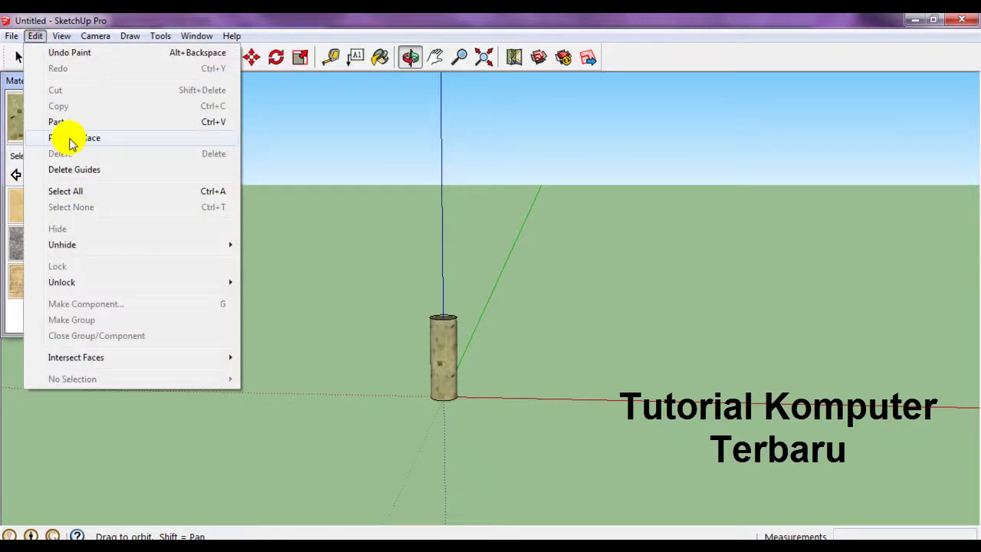
{"action": "left_click", "coordinate": [76, 135]}
{"action": "left_click_drag", "start_coordinate": [451, 354], "coordinate": [555, 342]}
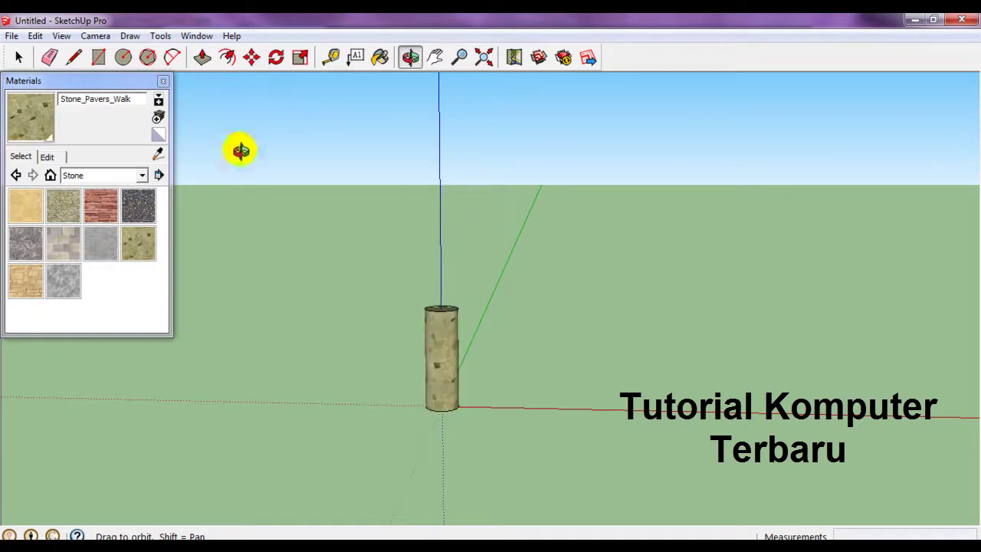
{"action": "left_click", "coordinate": [35, 36]}
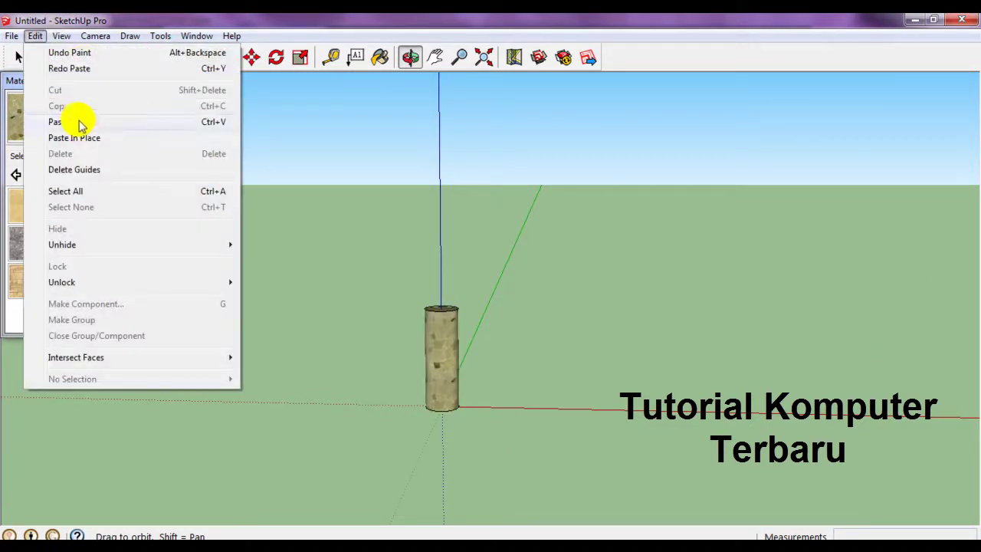
Step: Paste a copy of the cylinder and place it further right along the red axis
{"action": "left_click", "coordinate": [80, 124]}
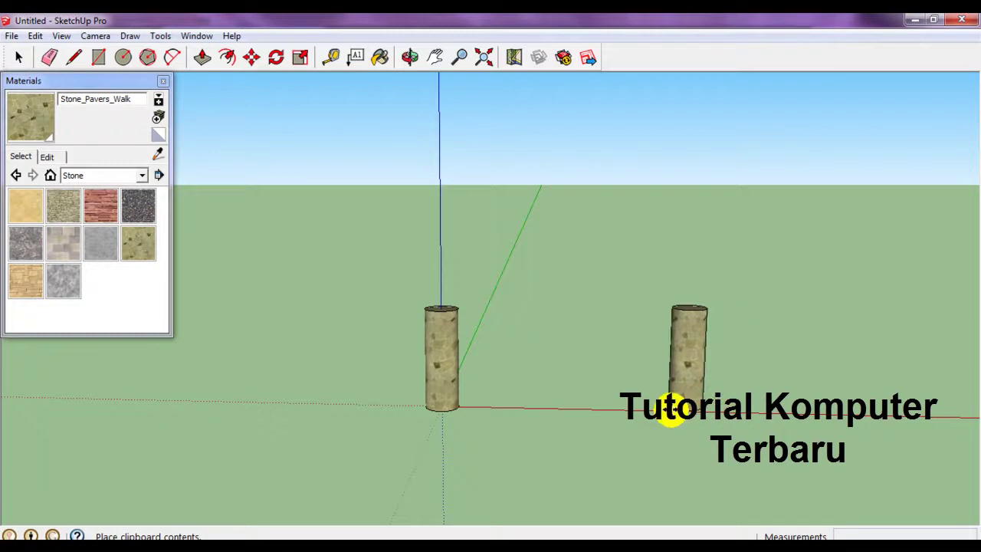
{"action": "left_click", "coordinate": [670, 411]}
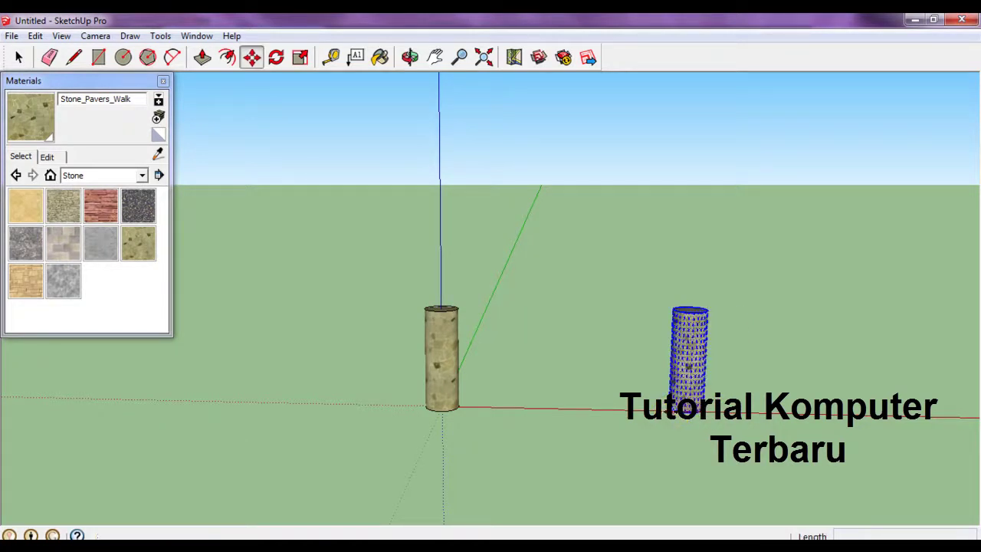
{"action": "left_click", "coordinate": [322, 354]}
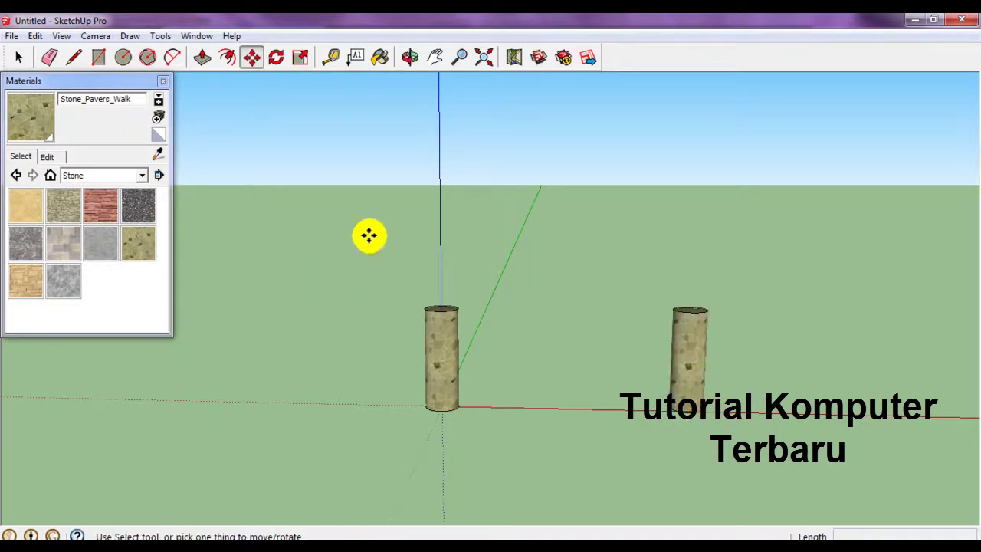
{"action": "left_click", "coordinate": [19, 57]}
Step: Select both pillars and move them a short distance right along the red axis
{"action": "left_click_drag", "start_coordinate": [383, 270], "coordinate": [757, 469]}
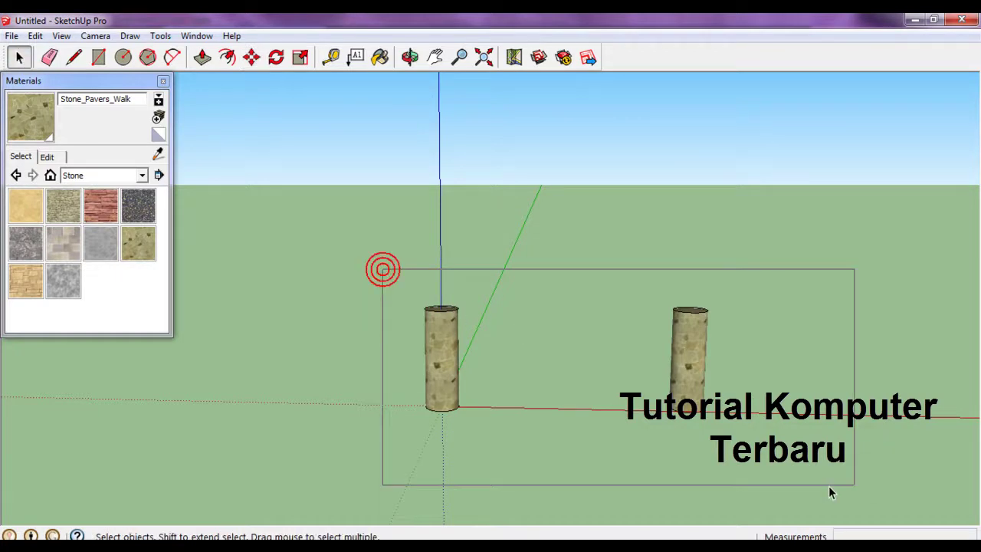
{"action": "scroll", "coordinate": [559, 384], "scroll_direction": "up", "scroll_amount": 3}
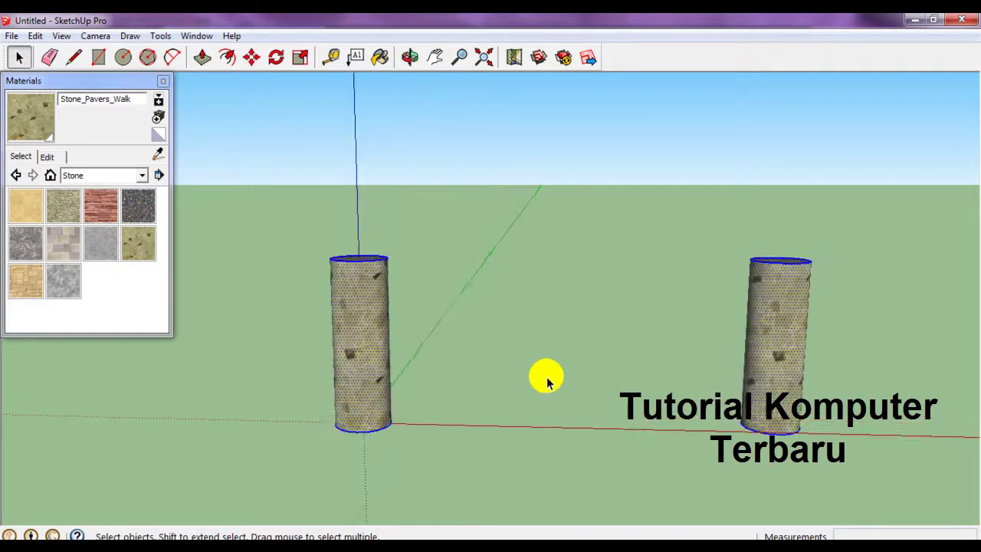
{"action": "scroll", "coordinate": [546, 381], "scroll_direction": "down", "scroll_amount": 1}
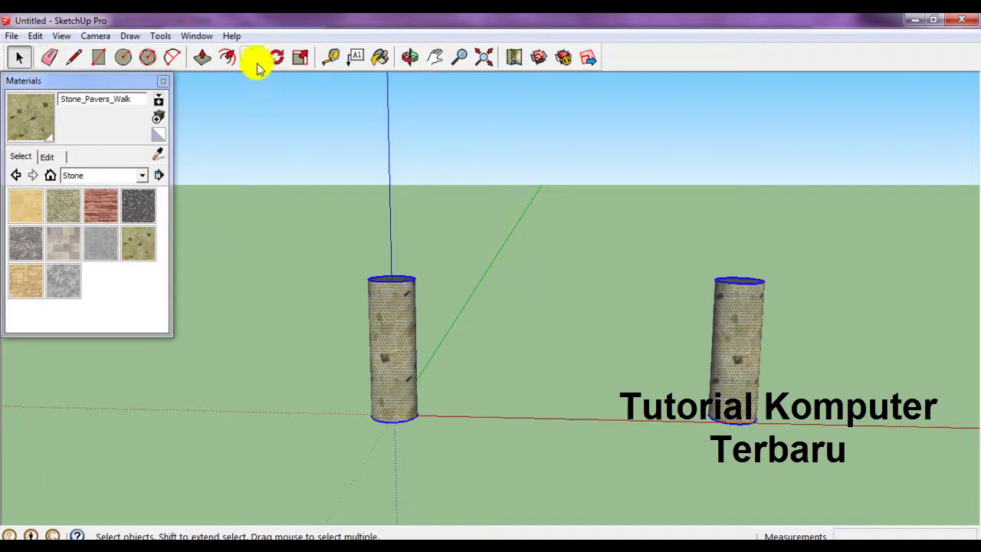
{"action": "left_click", "coordinate": [256, 64]}
{"action": "left_click", "coordinate": [741, 379]}
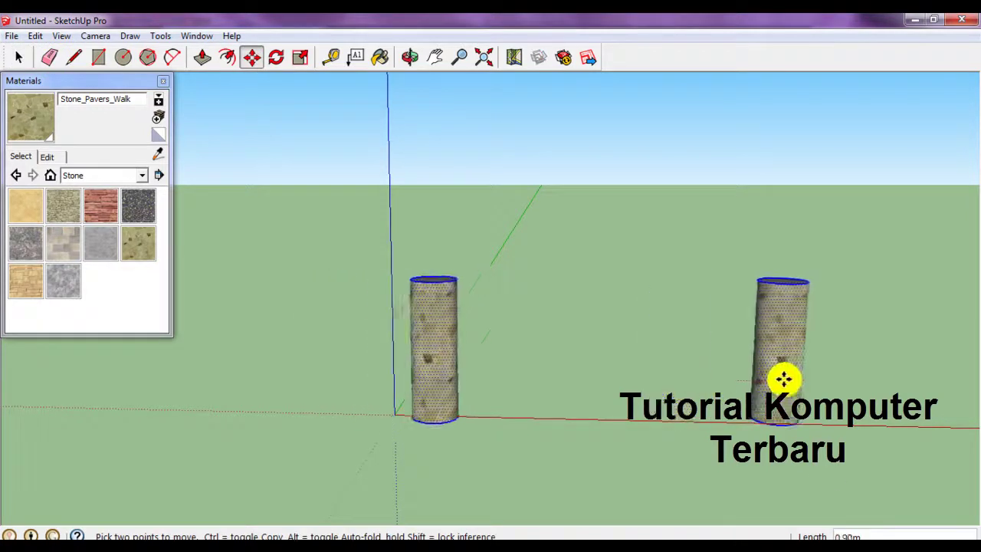
{"action": "key", "text": "Escape"}
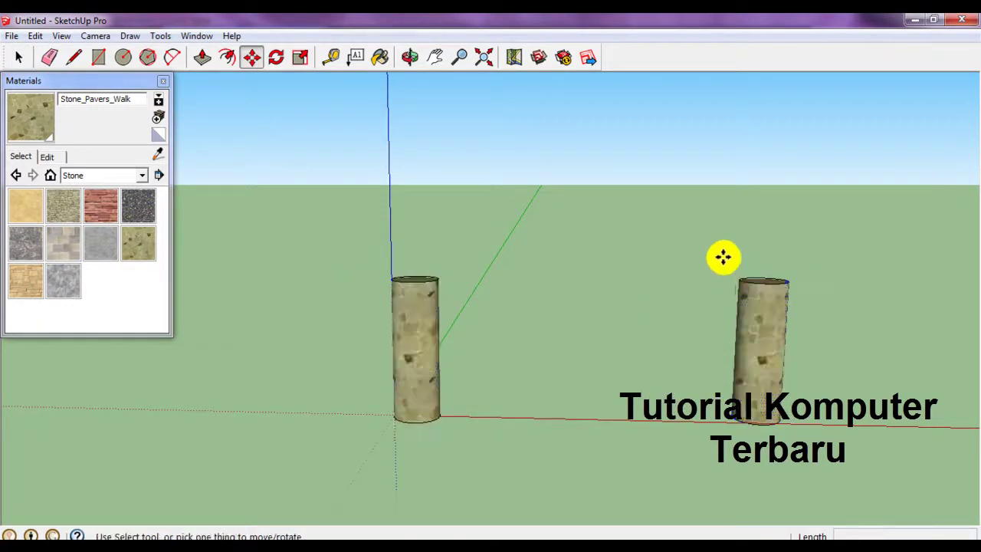
{"action": "left_click", "coordinate": [17, 57]}
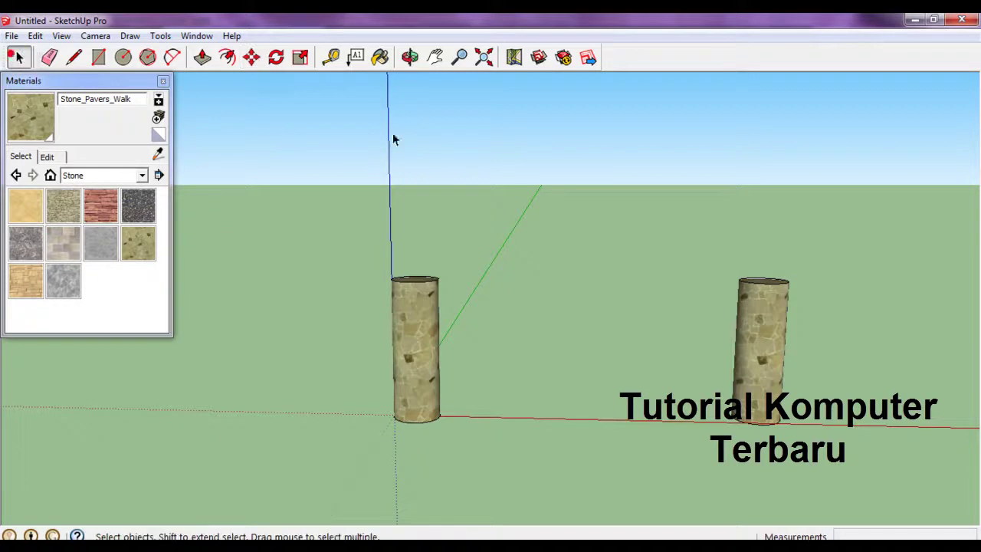
Step: Copy the right-hand pillar four times with Move+Ctrl, placing the copies along the red axis
{"action": "left_click_drag", "start_coordinate": [882, 463], "coordinate": [876, 469]}
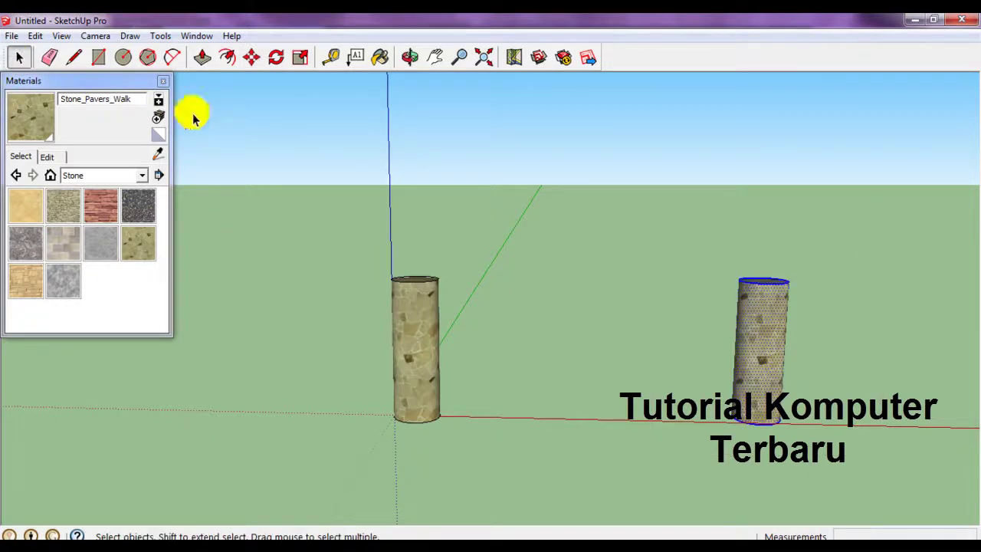
{"action": "left_click", "coordinate": [250, 60]}
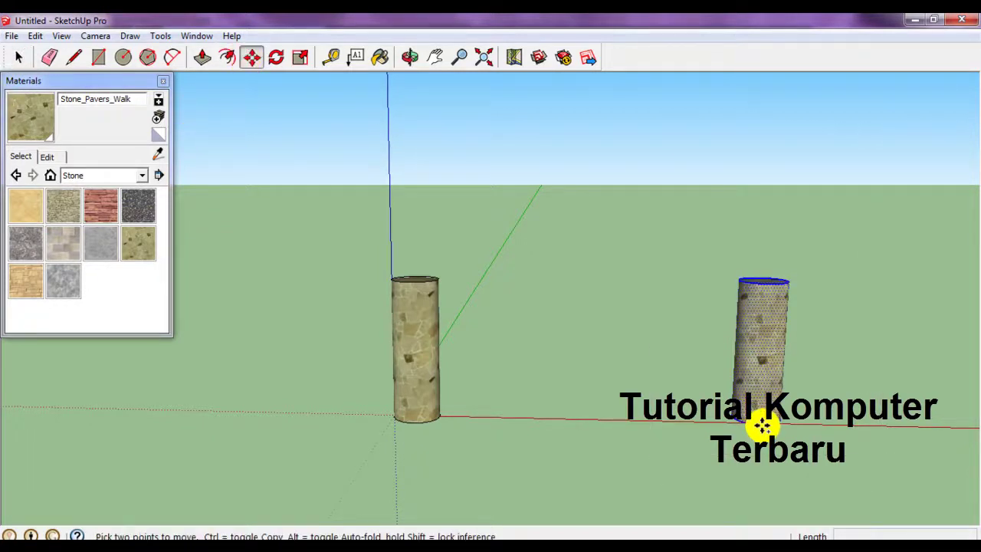
{"action": "left_click_drag", "start_coordinate": [761, 427], "coordinate": [594, 416], "text": "ctrl"}
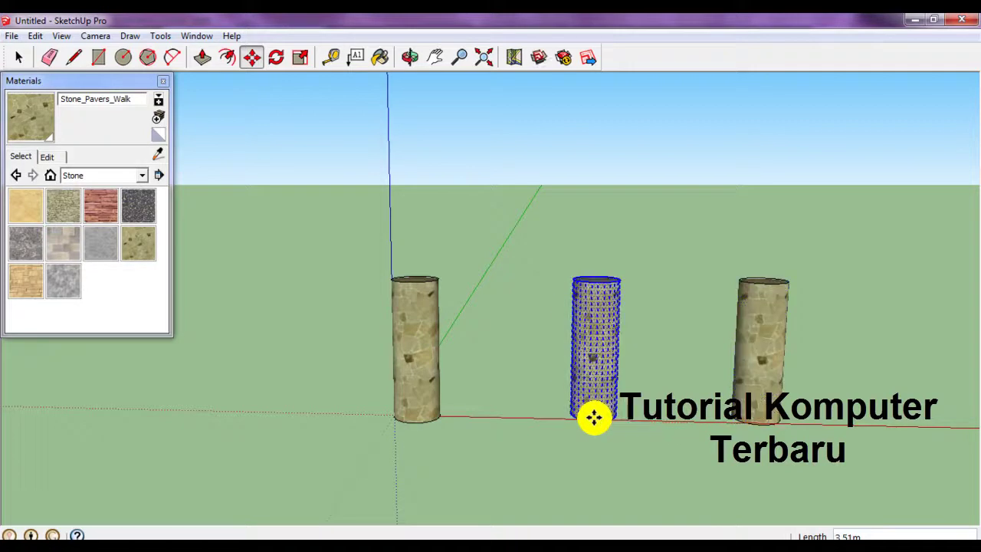
{"action": "left_click_drag", "start_coordinate": [593, 414], "coordinate": [878, 426], "text": "ctrl"}
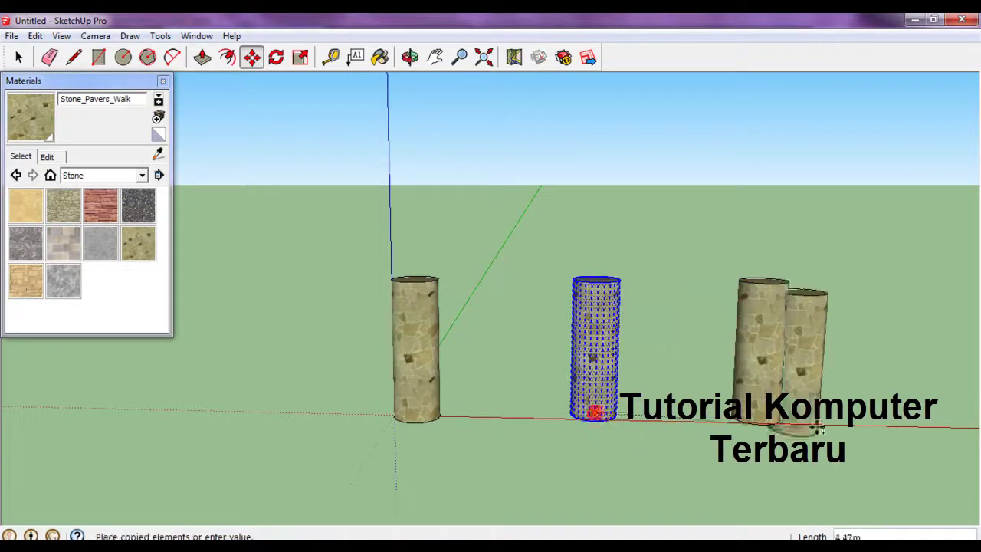
{"action": "left_click", "coordinate": [878, 424]}
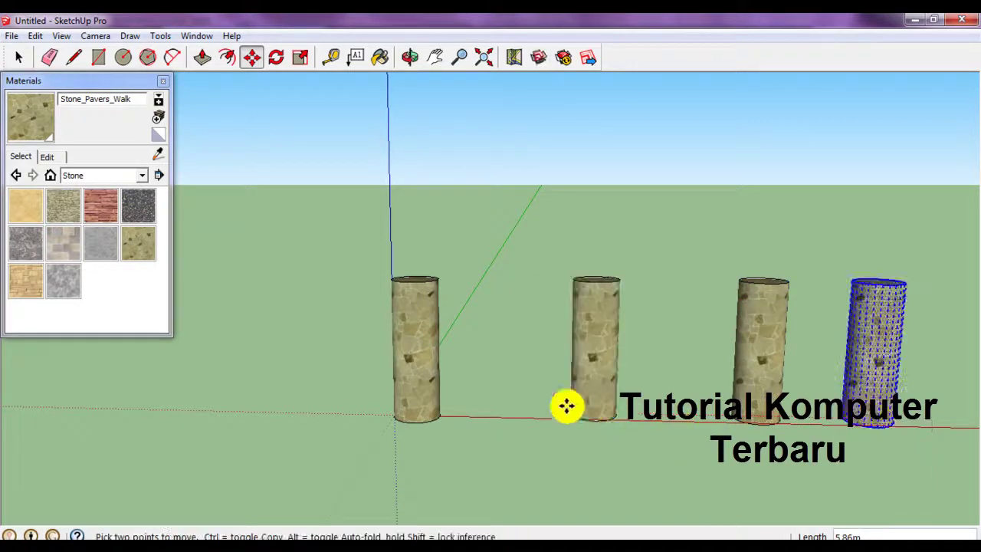
{"action": "left_click", "coordinate": [878, 407], "text": "ctrl"}
{"action": "left_click", "coordinate": [512, 399]}
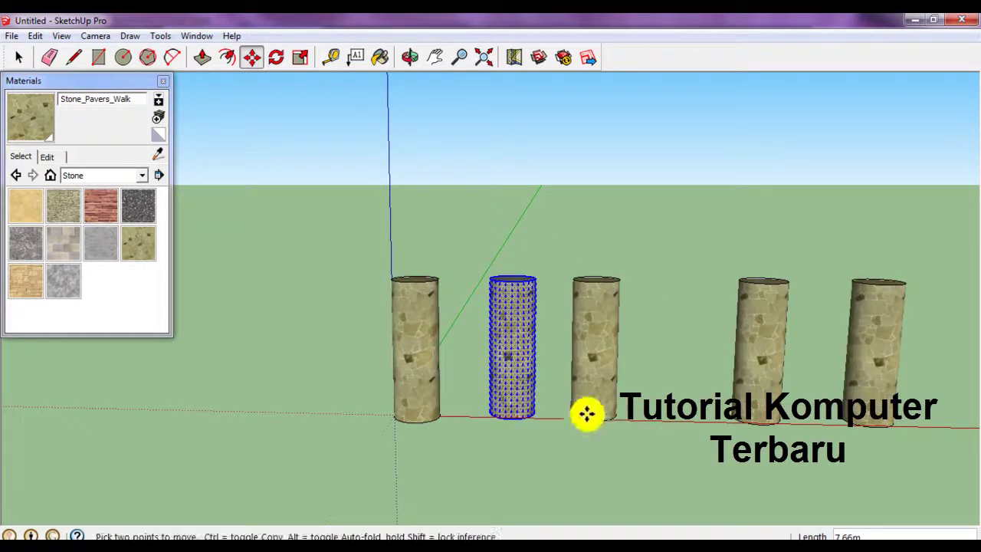
{"action": "left_click", "coordinate": [514, 383], "text": "ctrl"}
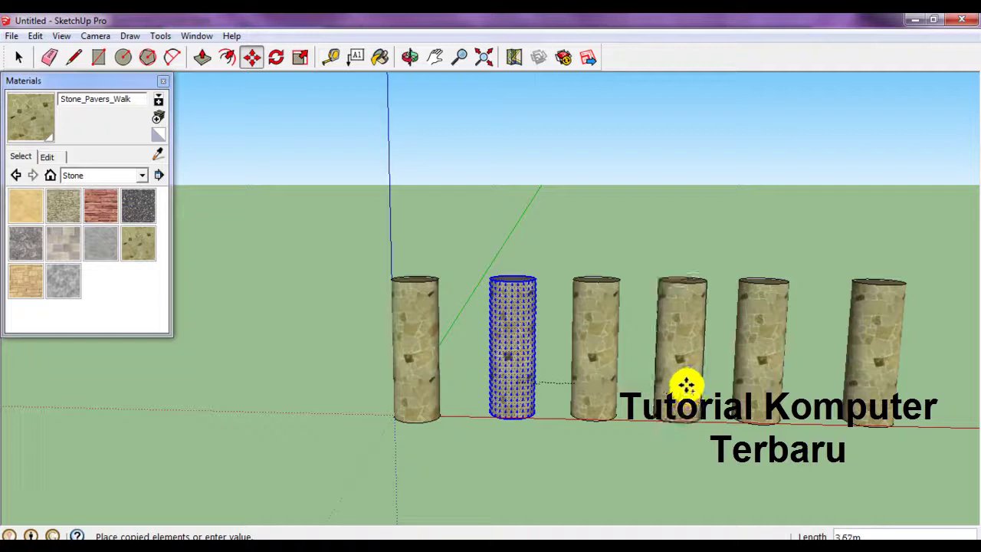
{"action": "left_click", "coordinate": [685, 384]}
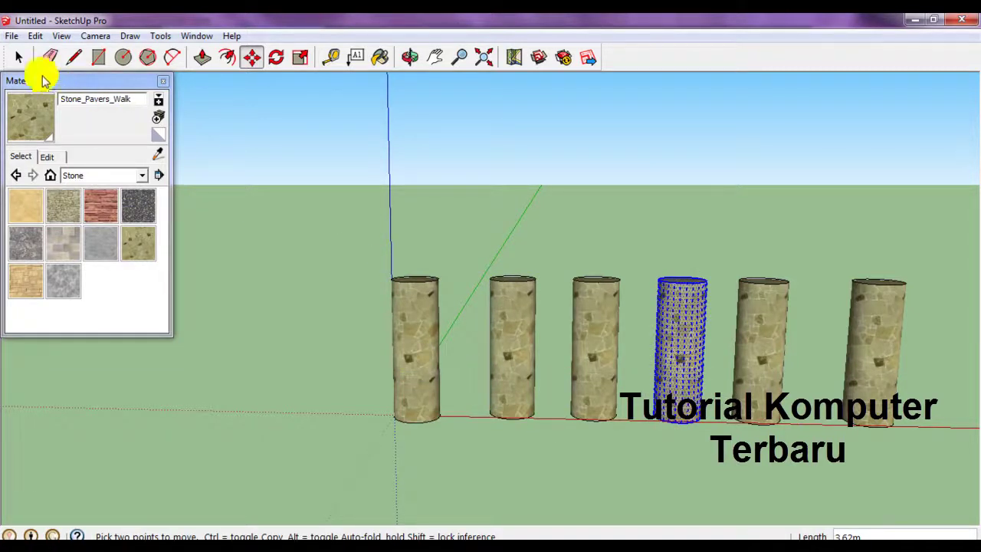
{"action": "key", "text": "space"}
Step: Slide the second and third pillars left along the red axis toward even spacing
{"action": "left_click", "coordinate": [543, 228]}
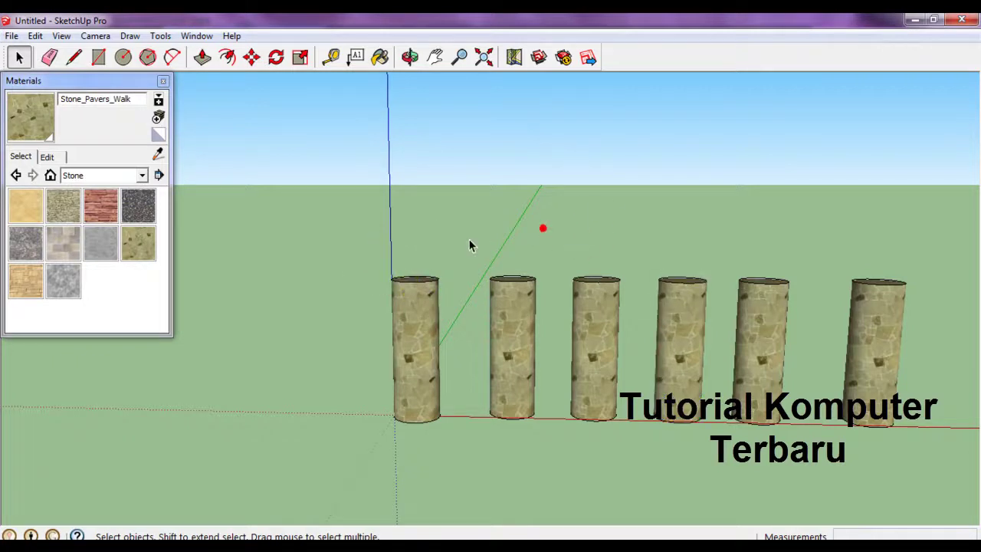
{"action": "left_click_drag", "start_coordinate": [605, 446], "coordinate": [537, 449]}
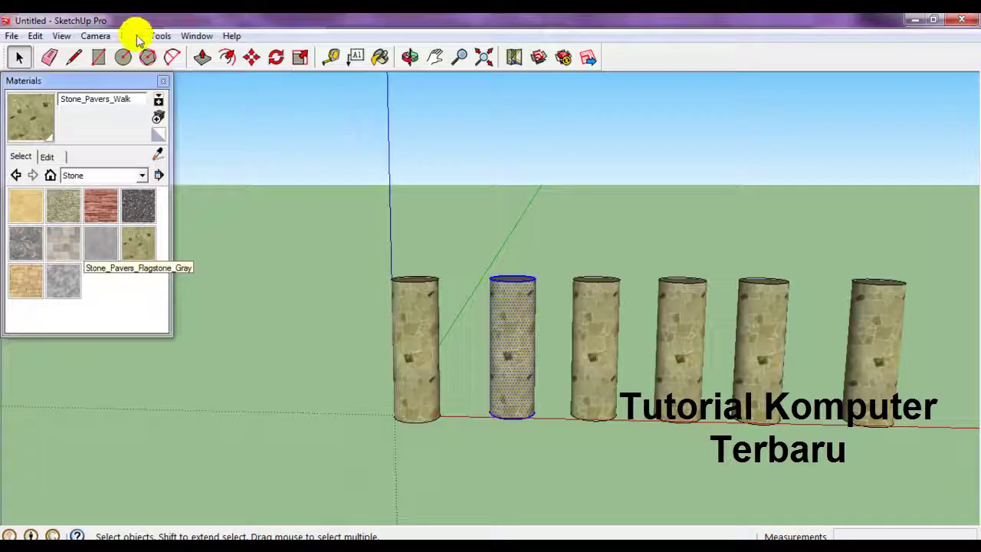
{"action": "left_click", "coordinate": [250, 58]}
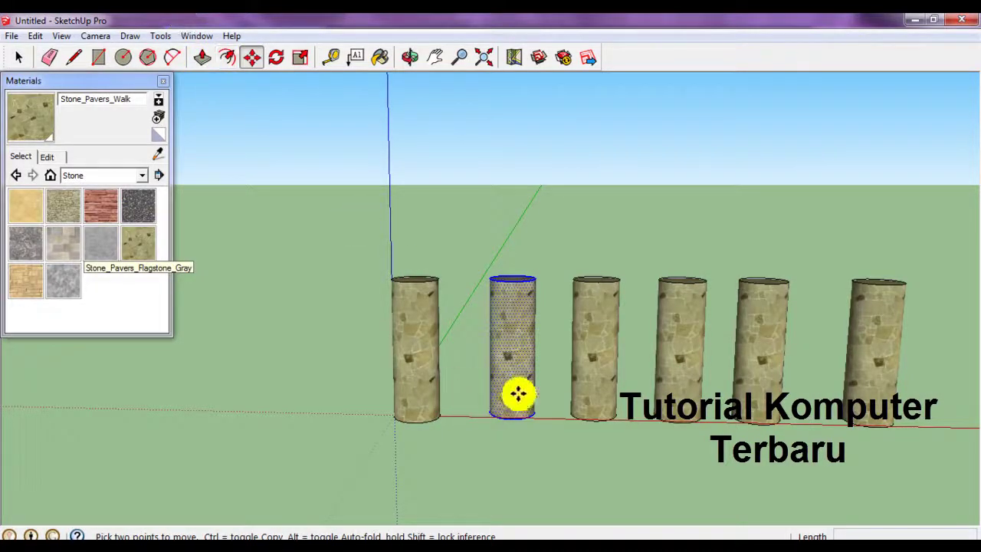
{"action": "left_click", "coordinate": [516, 394]}
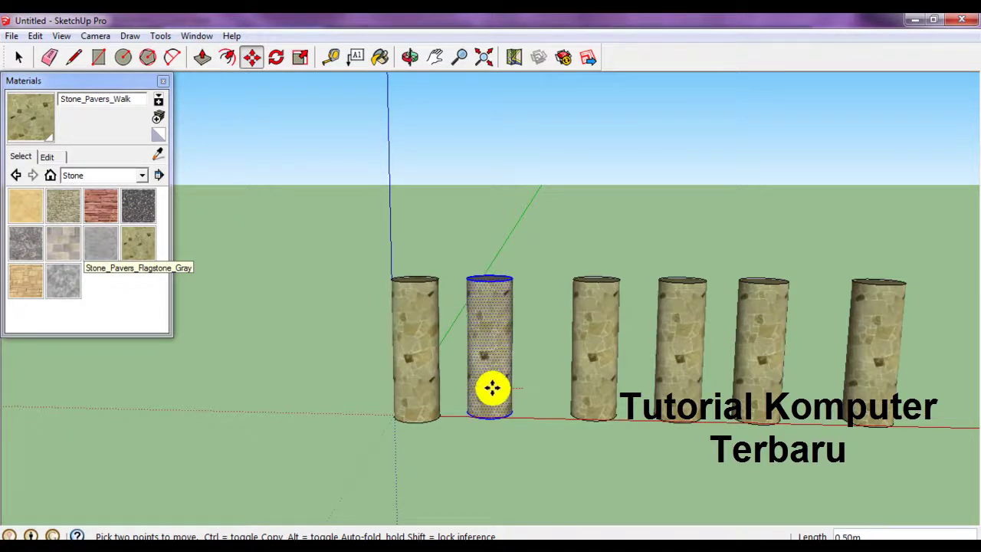
{"action": "left_click", "coordinate": [481, 389]}
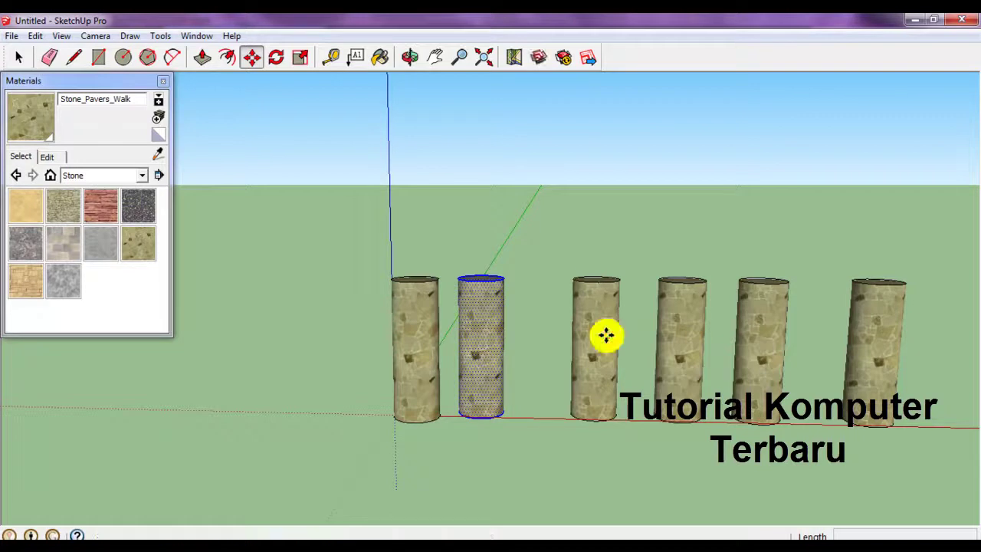
{"action": "left_click_drag", "start_coordinate": [608, 311], "coordinate": [603, 323]}
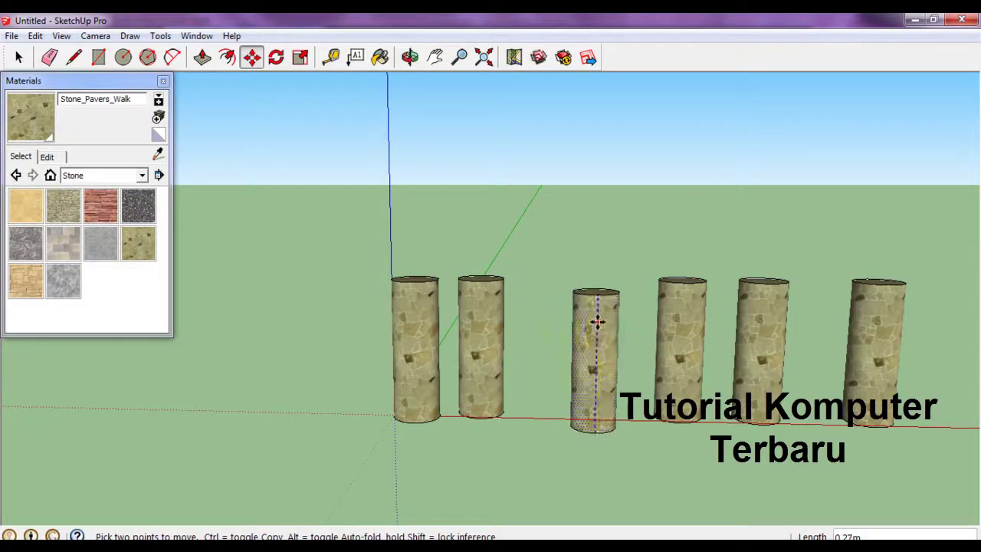
{"action": "key", "text": "Escape"}
{"action": "left_click", "coordinate": [603, 339]}
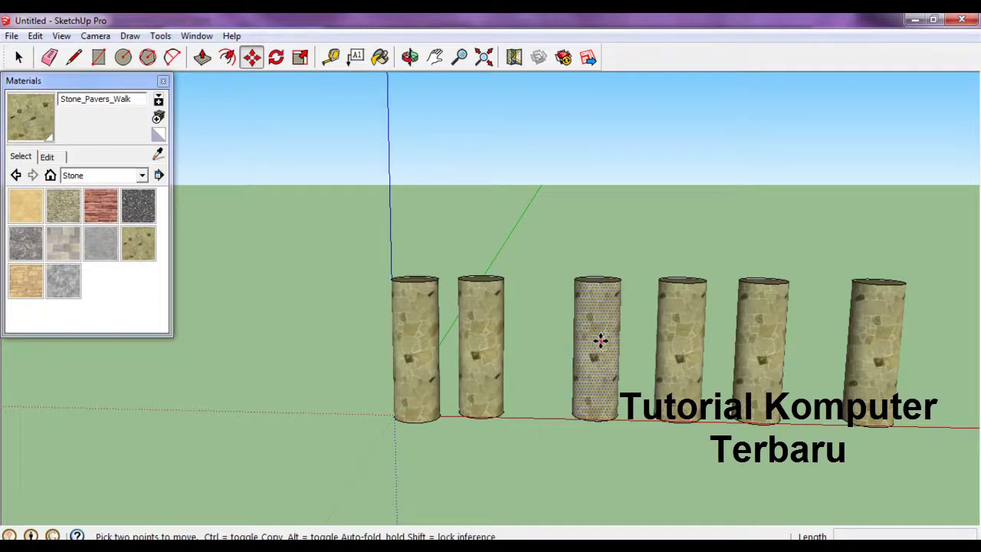
{"action": "left_click_drag", "start_coordinate": [602, 339], "coordinate": [561, 341]}
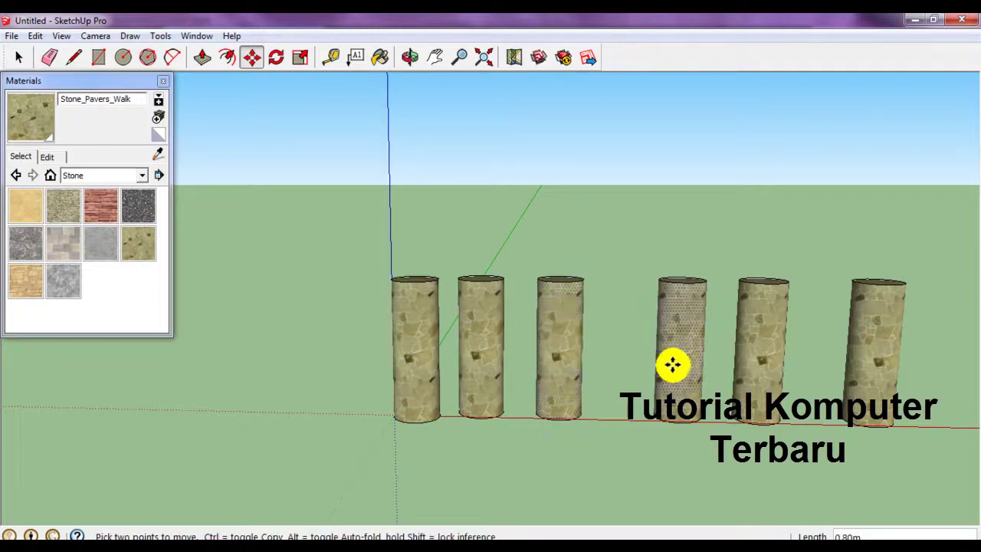
Step: Shift the fourth, fifth and sixth pillars left into even spacing, then orbit for an angled view
{"action": "left_click", "coordinate": [681, 342]}
{"action": "left_click", "coordinate": [672, 346]}
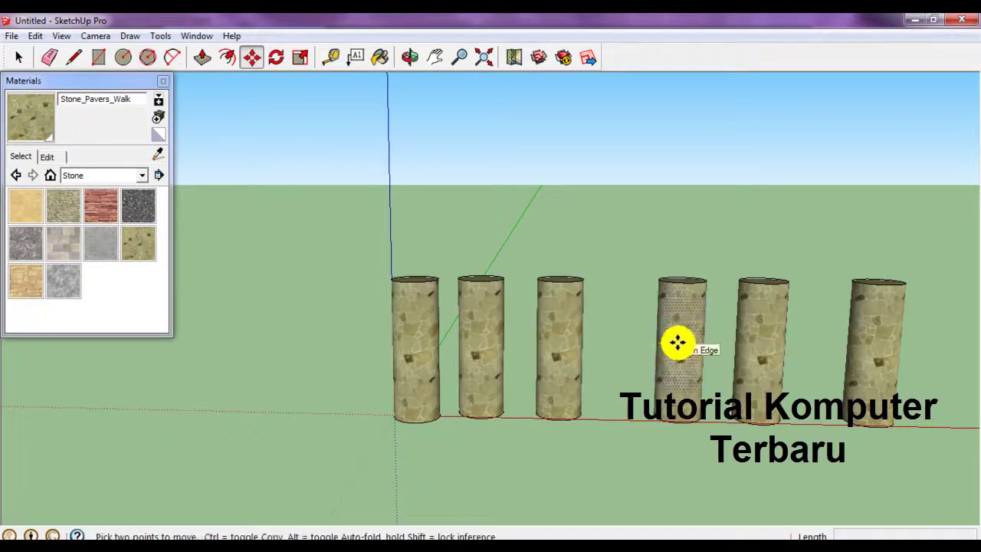
{"action": "left_click", "coordinate": [633, 344]}
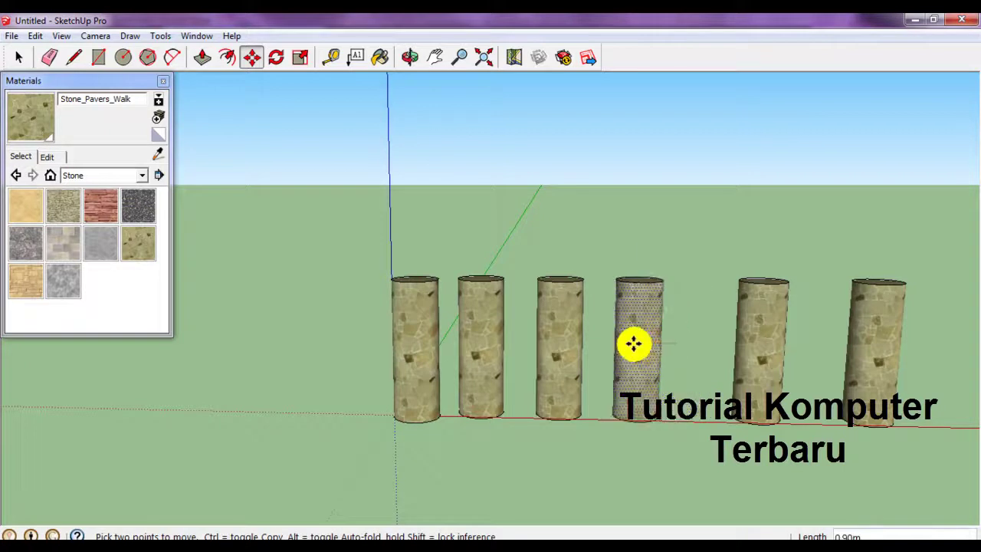
{"action": "left_click", "coordinate": [756, 342]}
{"action": "left_click", "coordinate": [716, 347]}
{"action": "left_click", "coordinate": [861, 338]}
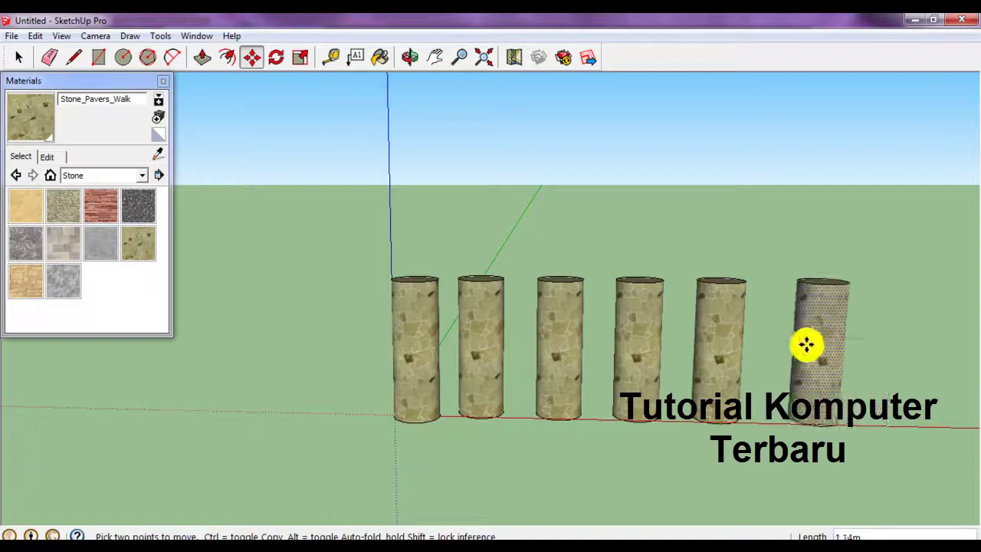
{"action": "left_click", "coordinate": [786, 337]}
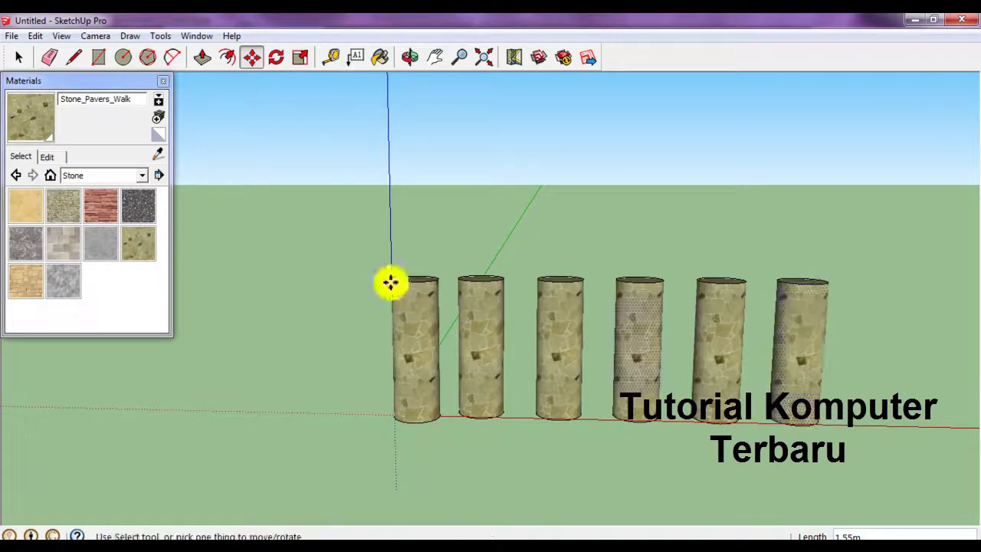
{"action": "left_click", "coordinate": [410, 57]}
{"action": "mouse_move", "coordinate": [426, 153]}
{"action": "left_mouse_down"}
{"action": "mouse_move", "coordinate": [261, 295]}
{"action": "mouse_move", "coordinate": [215, 302]}
{"action": "mouse_move", "coordinate": [385, 202]}
{"action": "left_mouse_up"}
Step: Orbit and zoom to inspect the six stone pillars from a raised angle
{"action": "left_click_drag", "start_coordinate": [482, 340], "coordinate": [674, 335]}
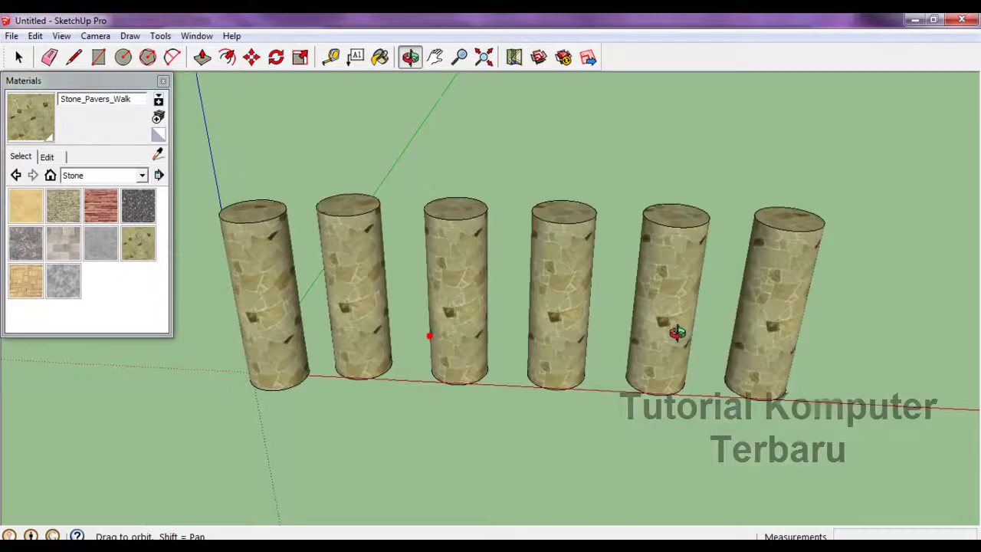
{"action": "scroll", "coordinate": [526, 357], "scroll_direction": "down", "scroll_amount": 3}
{"action": "scroll", "coordinate": [526, 358], "scroll_direction": "up", "scroll_amount": 3}
{"action": "scroll", "coordinate": [526, 357], "scroll_direction": "down", "scroll_amount": 1}
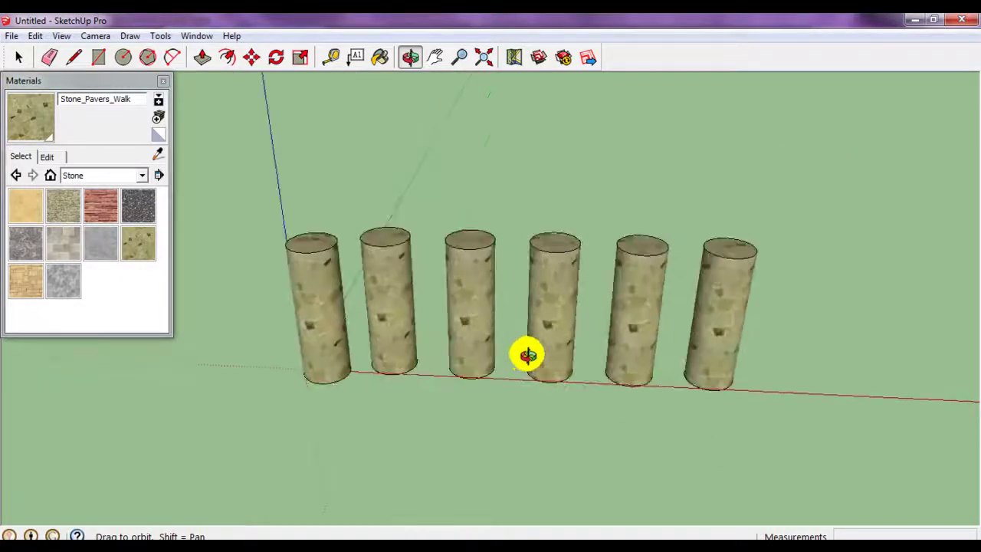